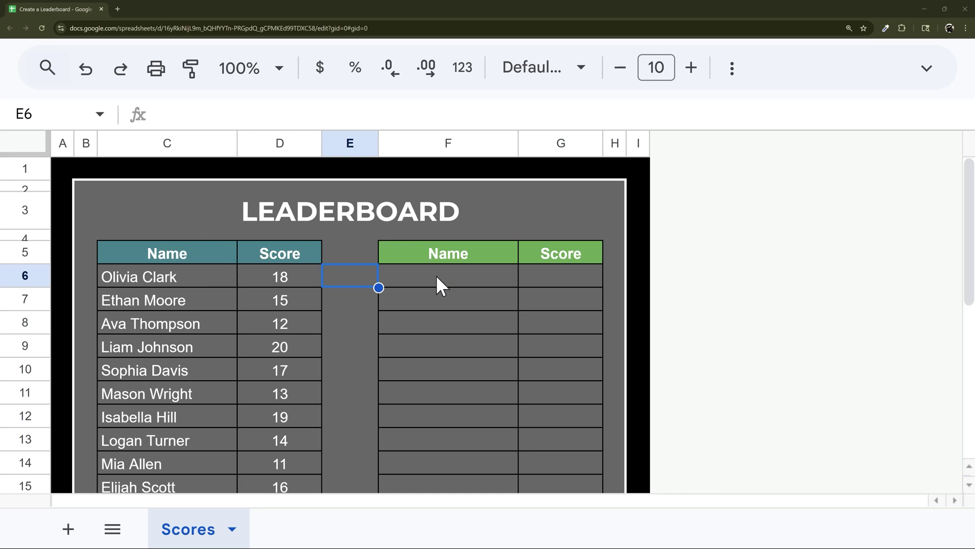
Step: Look over the LEADERBOARD title and the source Name and Score data in C6:D25
click(264, 214)
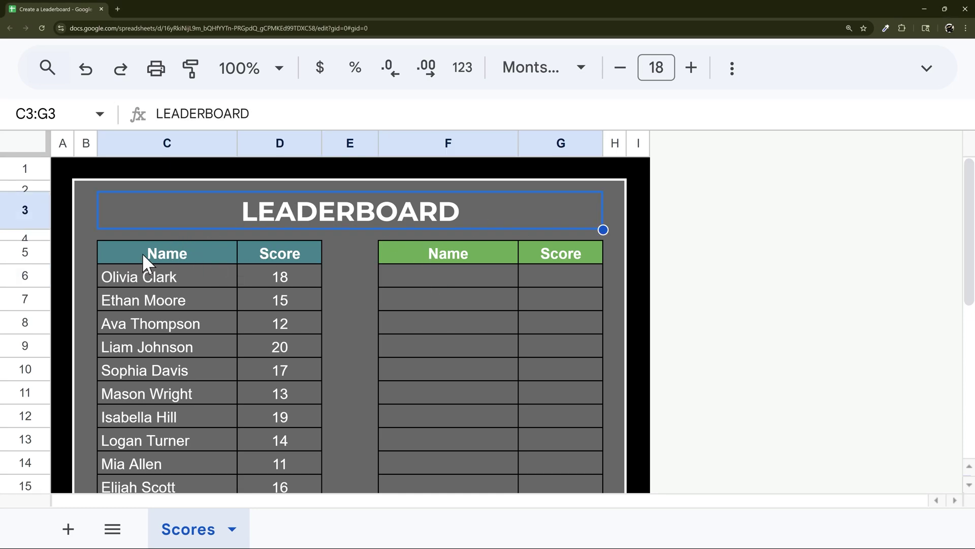
drag(143, 252, 234, 341)
click(282, 261)
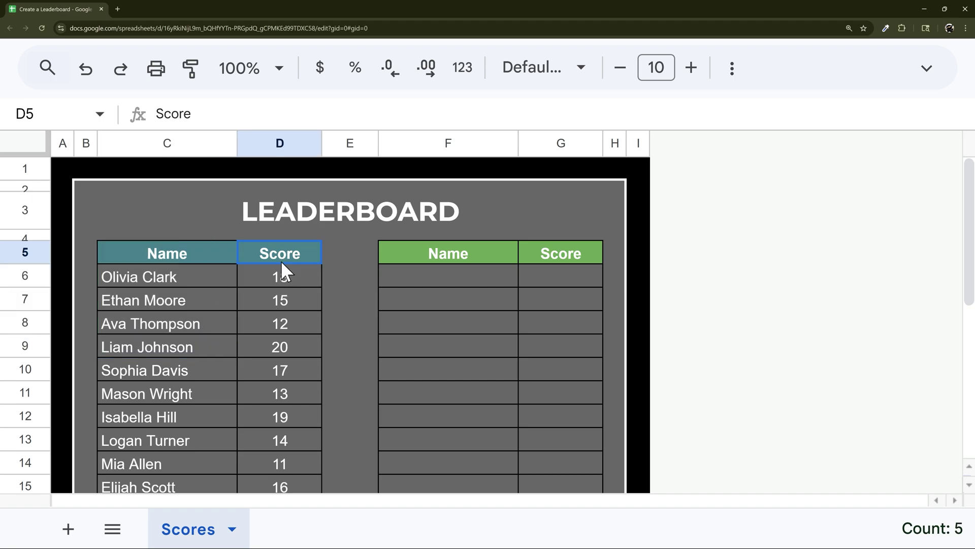
drag(281, 260, 305, 393)
Step: Enter =query(C6:D25,"select * order by D desc",0) in F6 to list players by score
click(459, 278)
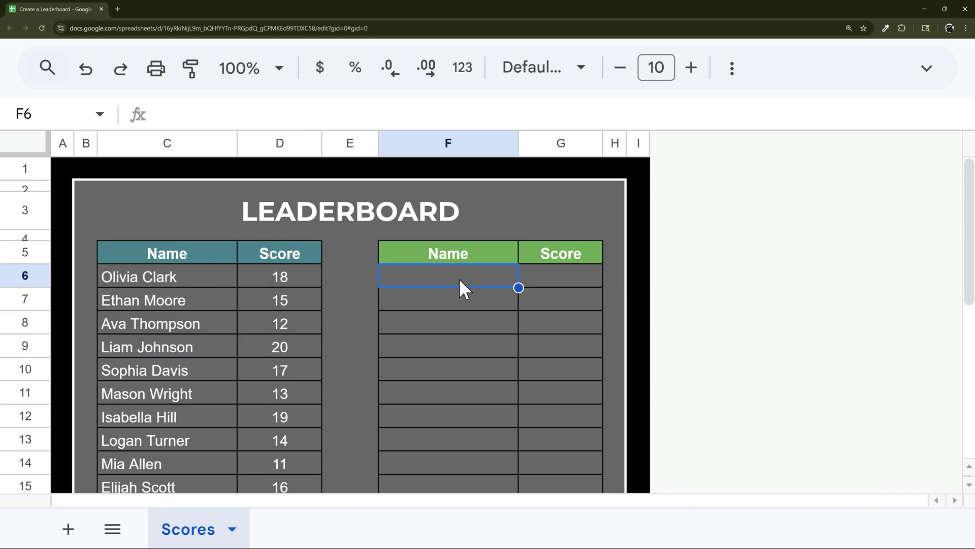
text(=q)
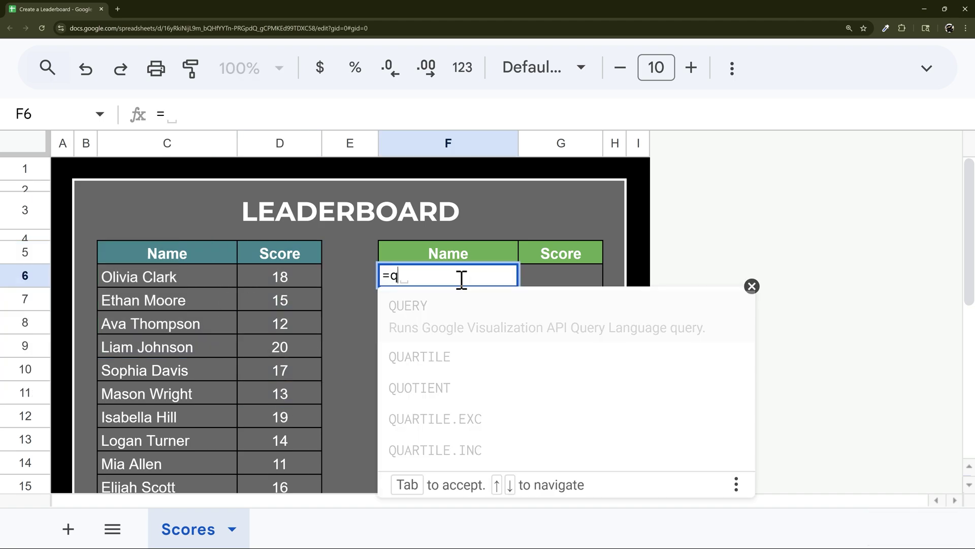
text(uery()
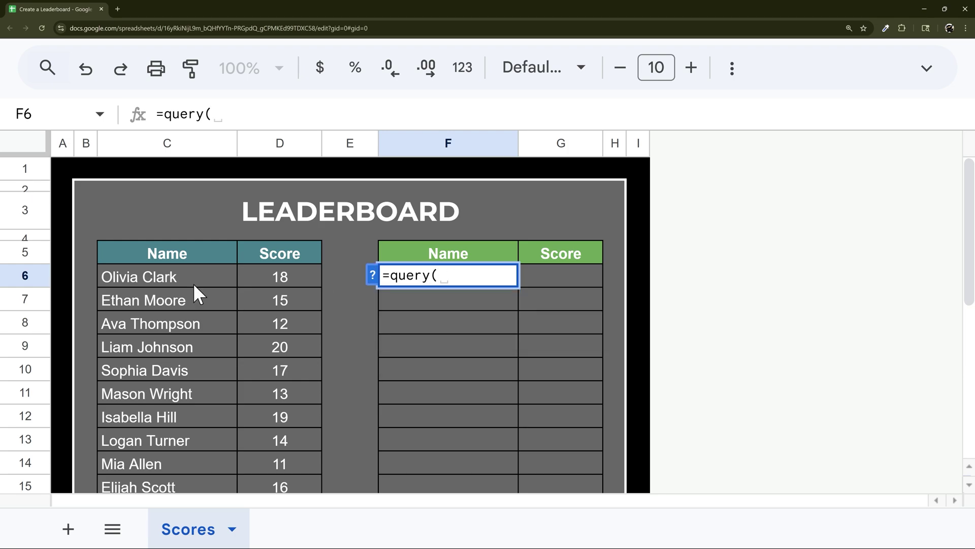
drag(175, 280, 287, 406)
scroll(286, 304, down, 5)
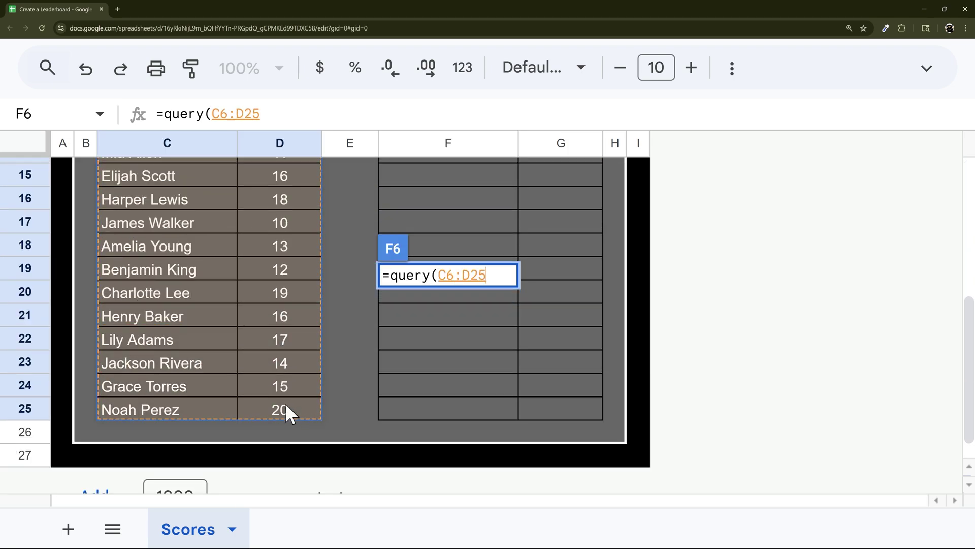
scroll(286, 403, up, 5)
text(, )
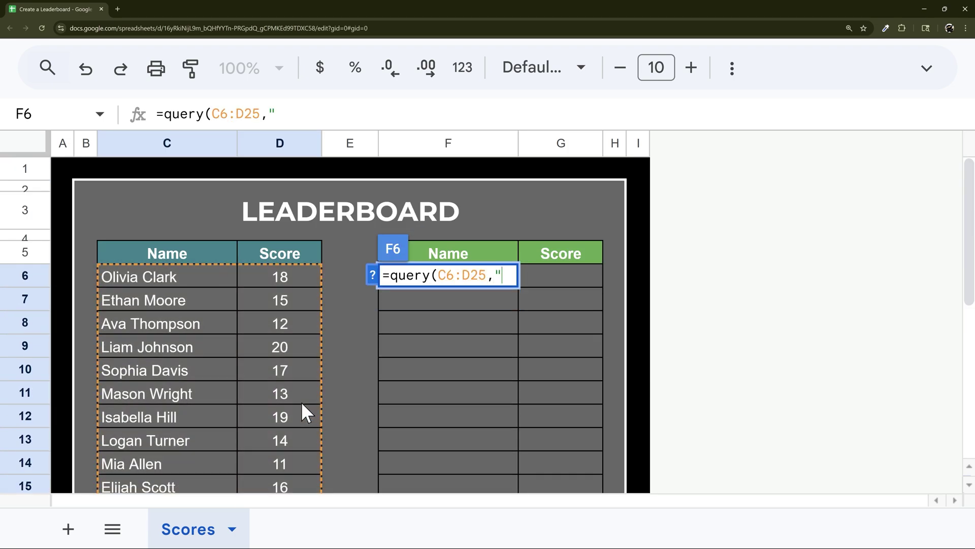
text(select )
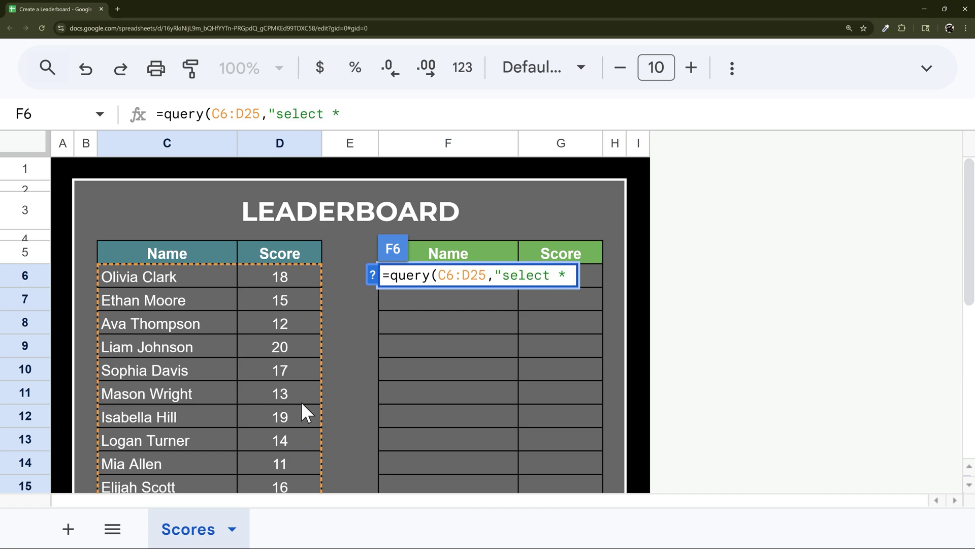
text(* order )
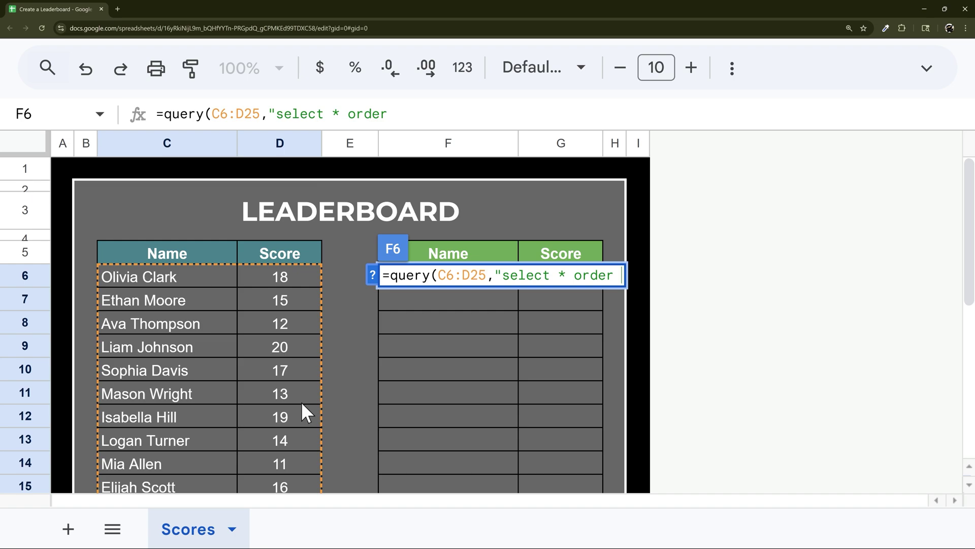
text(by D s)
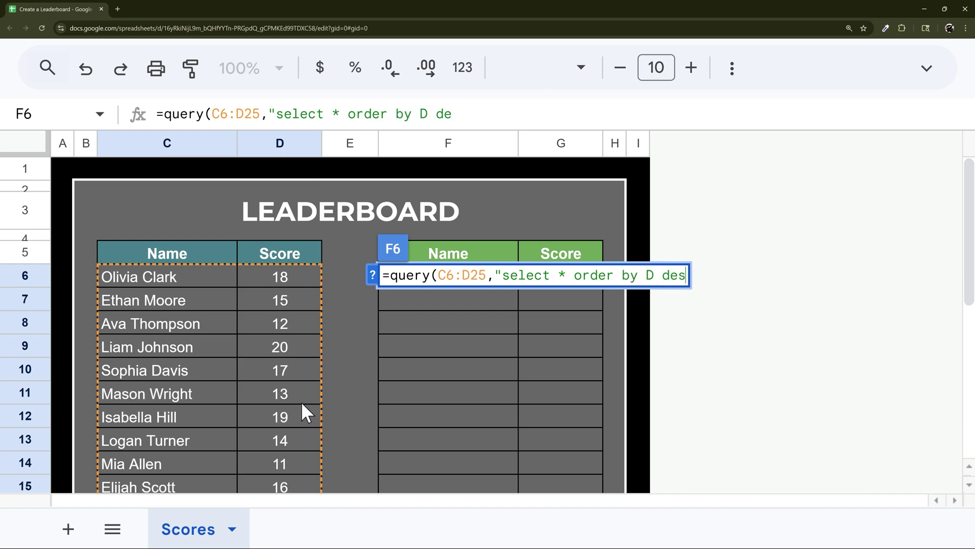
text(esc",0))
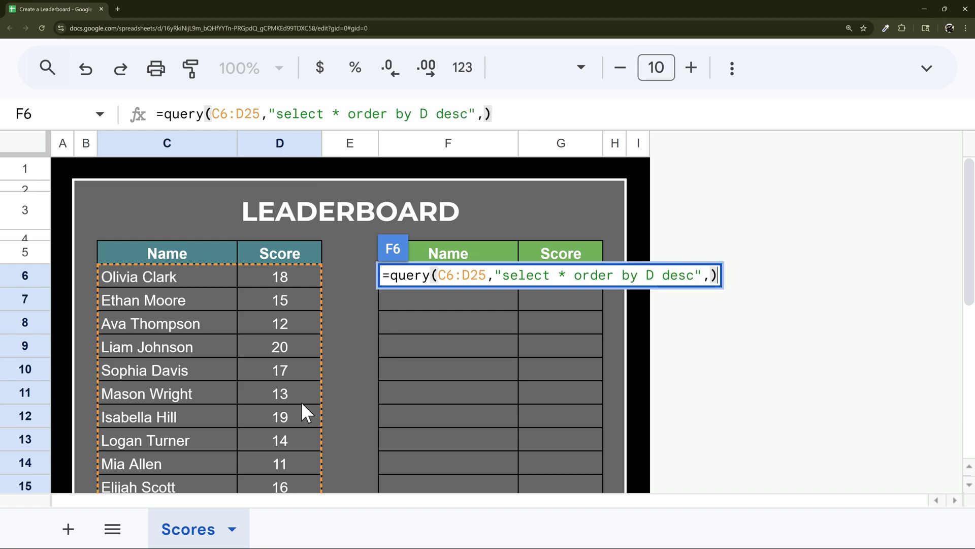
key(Return)
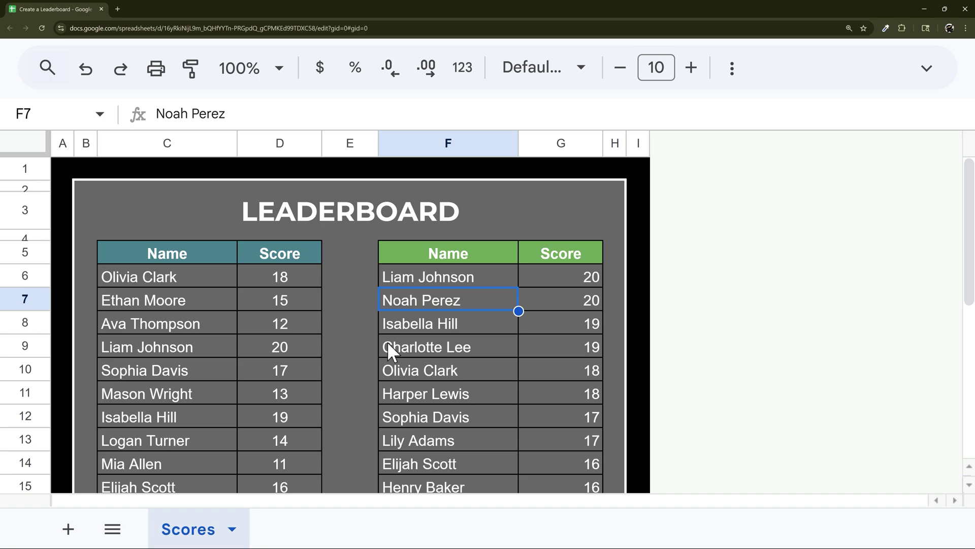
Step: Centre the leaderboard scores in column G
click(448, 274)
scroll(451, 282, down, 7)
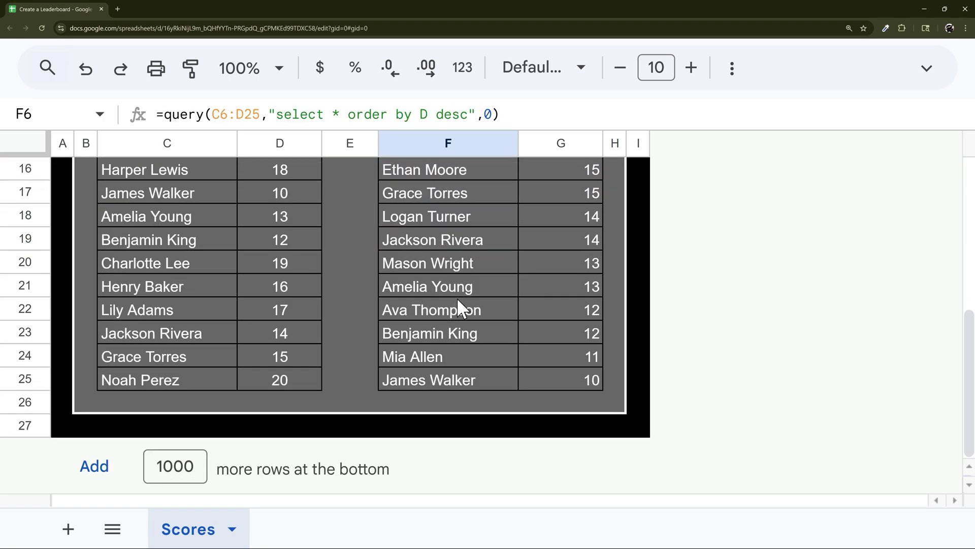
scroll(457, 299, up, 5)
drag(564, 211, 581, 279)
drag(561, 202, 584, 386)
click(731, 133)
click(370, 183)
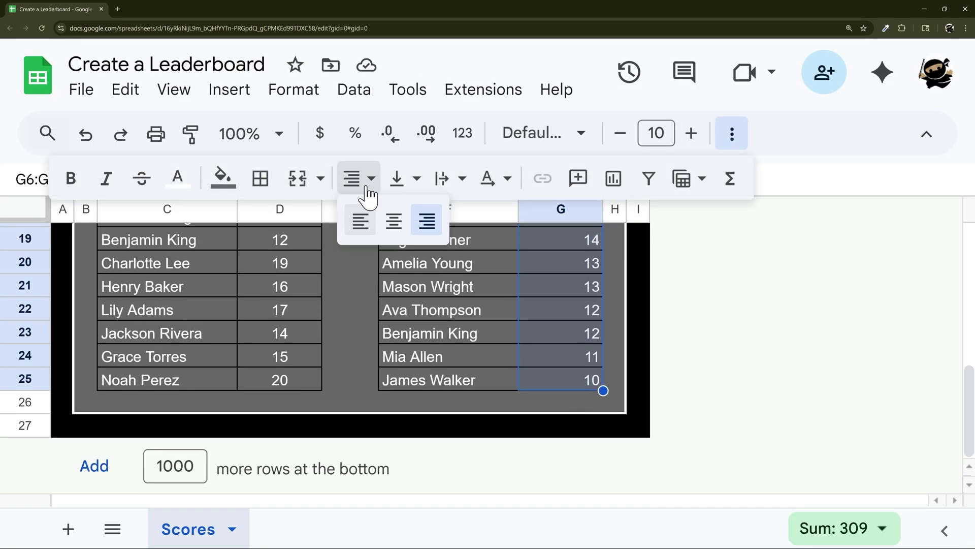
click(394, 221)
scroll(558, 218, up, 5)
click(732, 134)
scroll(638, 290, up, 2)
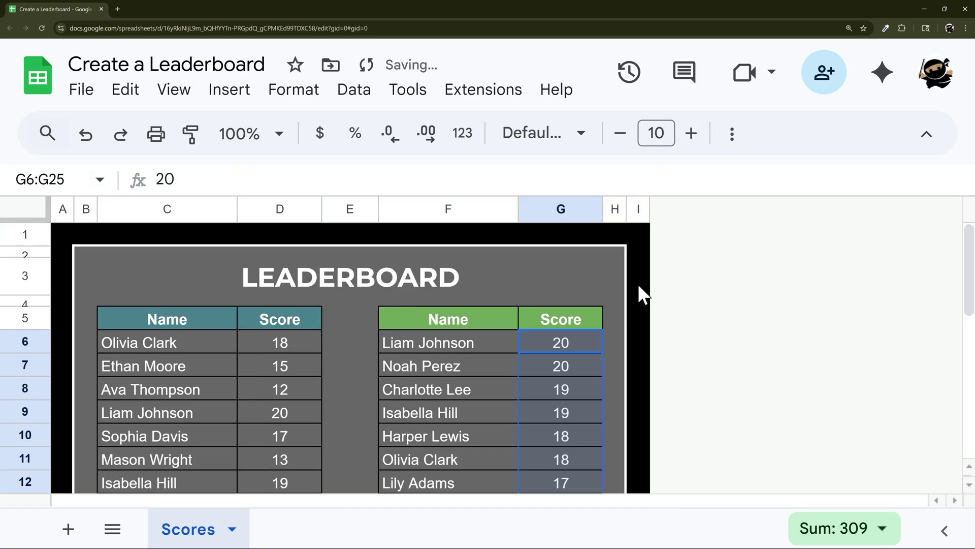
Step: Append 'limit 10' to F6's query, ordered by score then name, to keep the top 10
click(453, 342)
scroll(566, 374, down, 3)
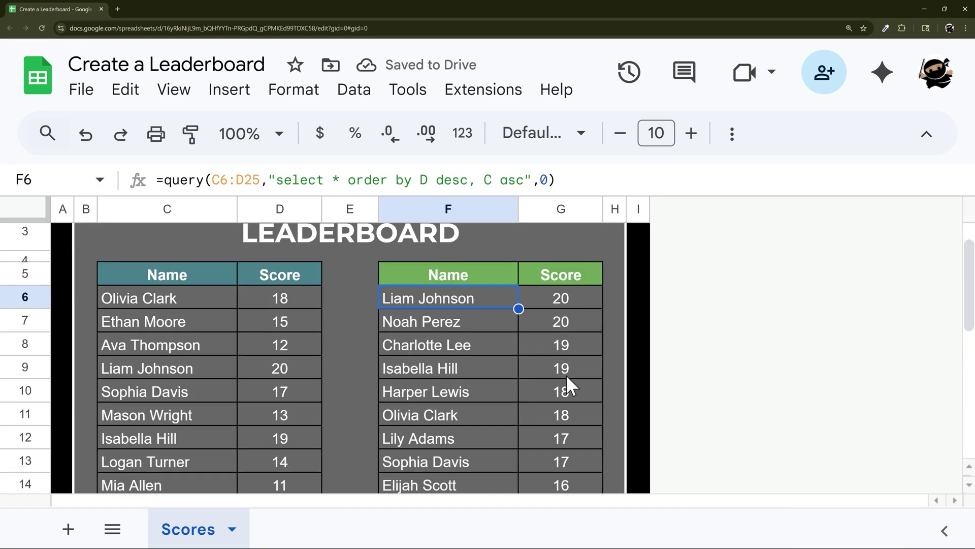
scroll(467, 255, down, 5)
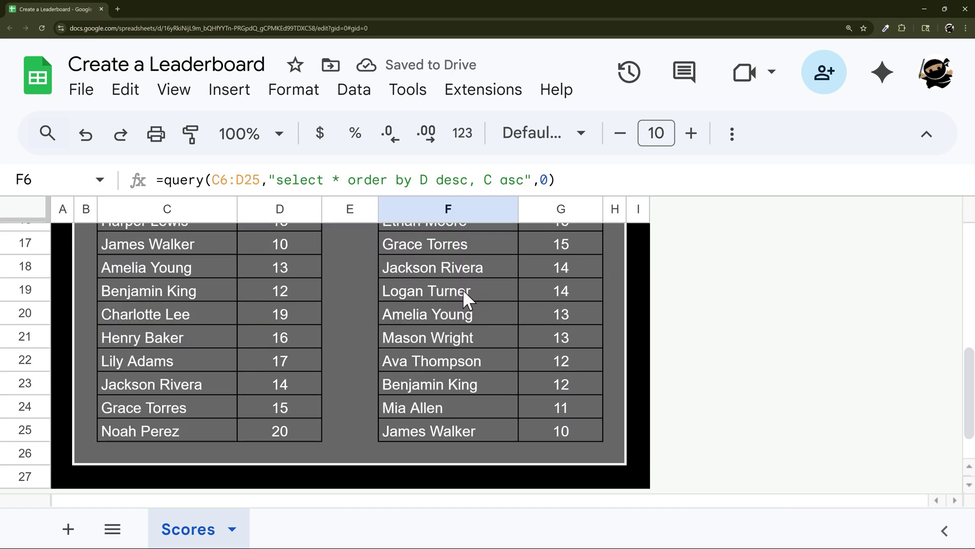
scroll(458, 345, up, 2)
scroll(449, 402, up, 3)
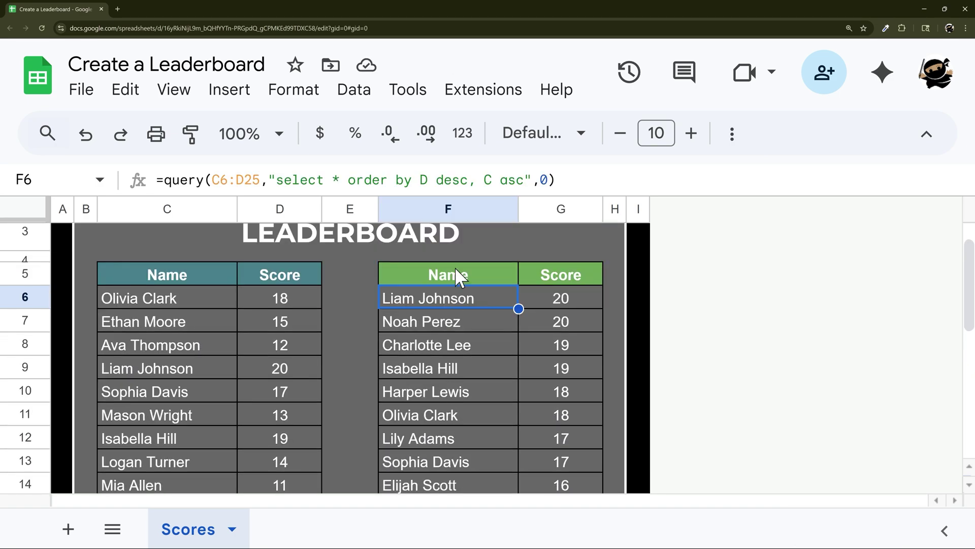
click(525, 179)
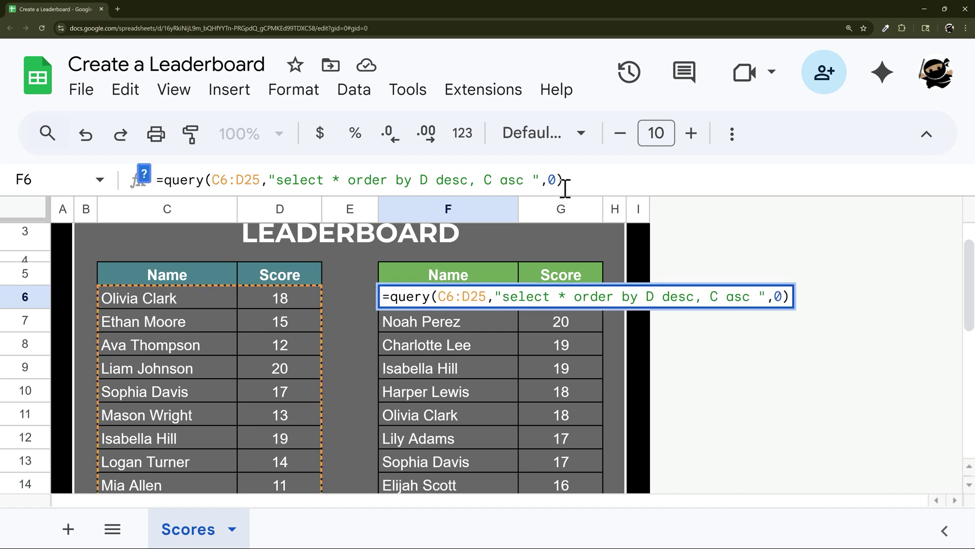
text(limit)
key(Return)
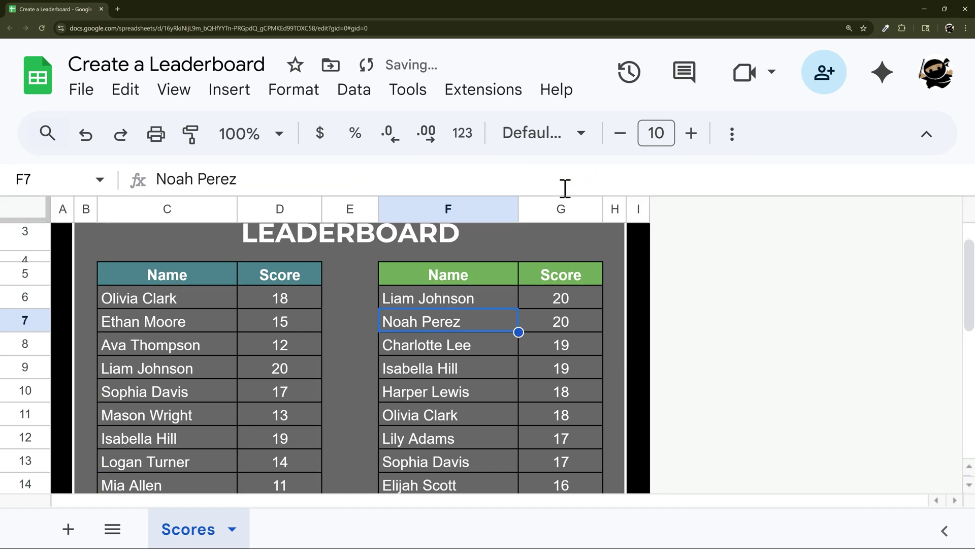
scroll(559, 274, down, 2)
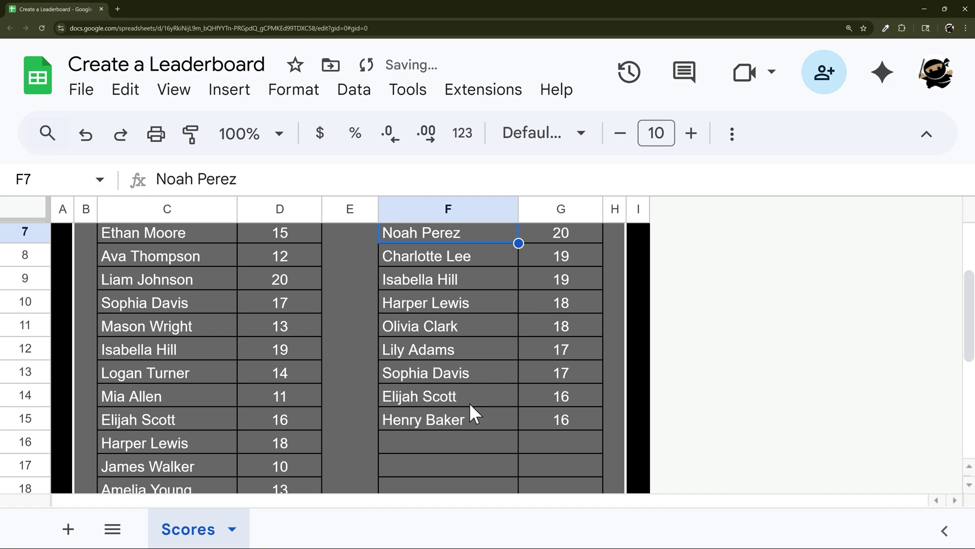
drag(472, 419, 483, 344)
Step: From F6's QUERY help, follow Learn more to the Query Language reference in a new tab
click(485, 340)
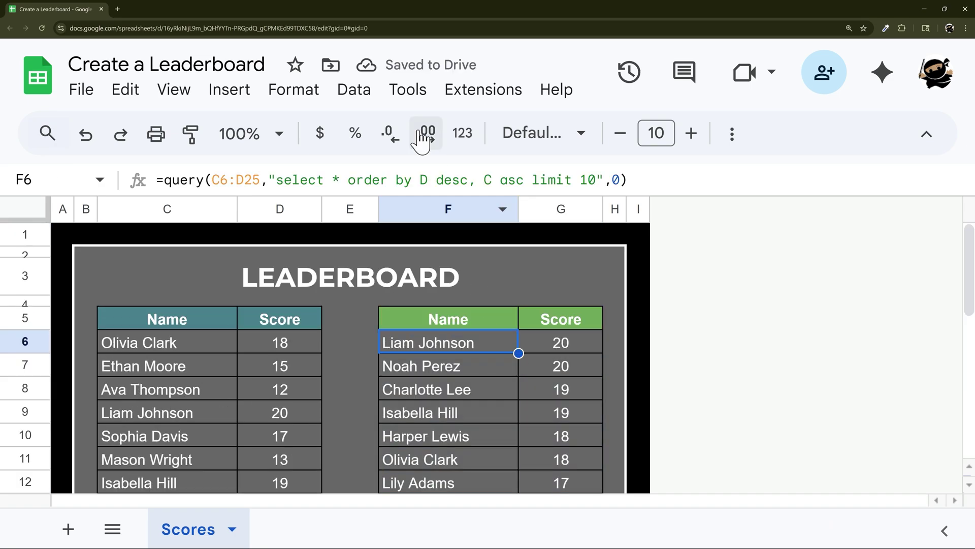
drag(165, 180, 206, 181)
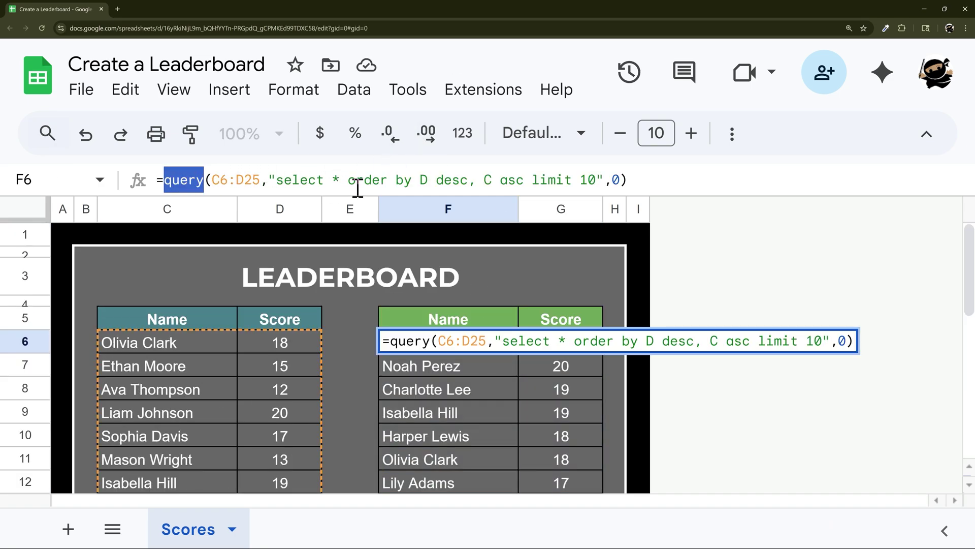
drag(597, 180, 380, 181)
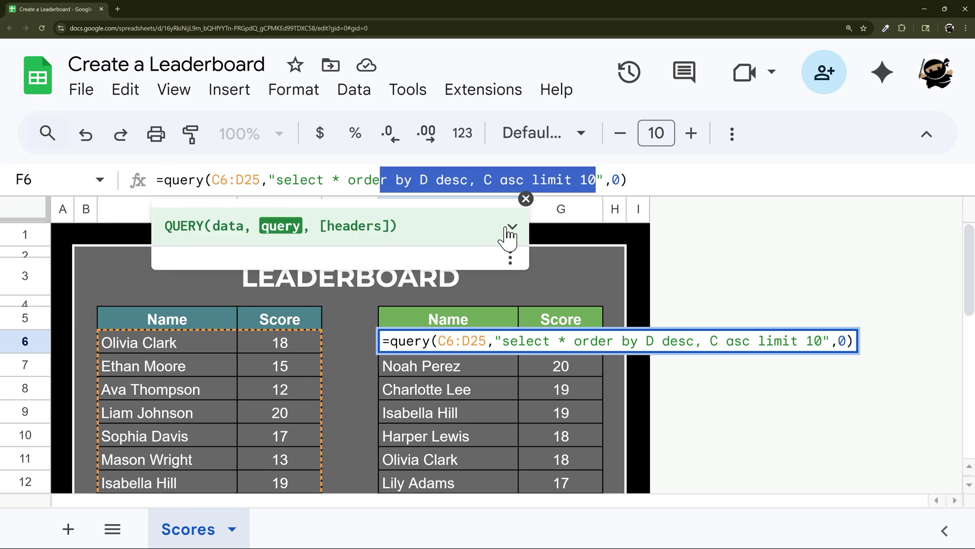
click(511, 227)
scroll(374, 298, down, 3)
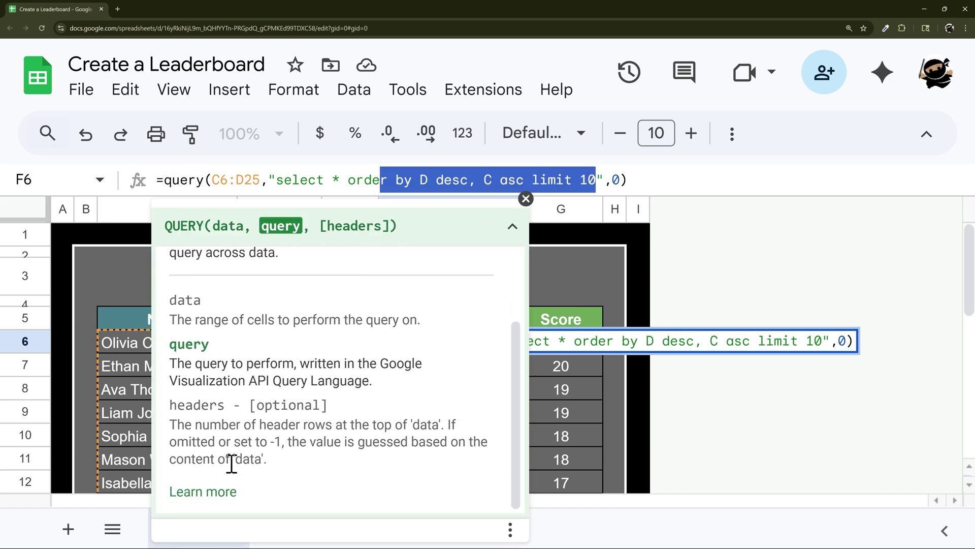
click(219, 491)
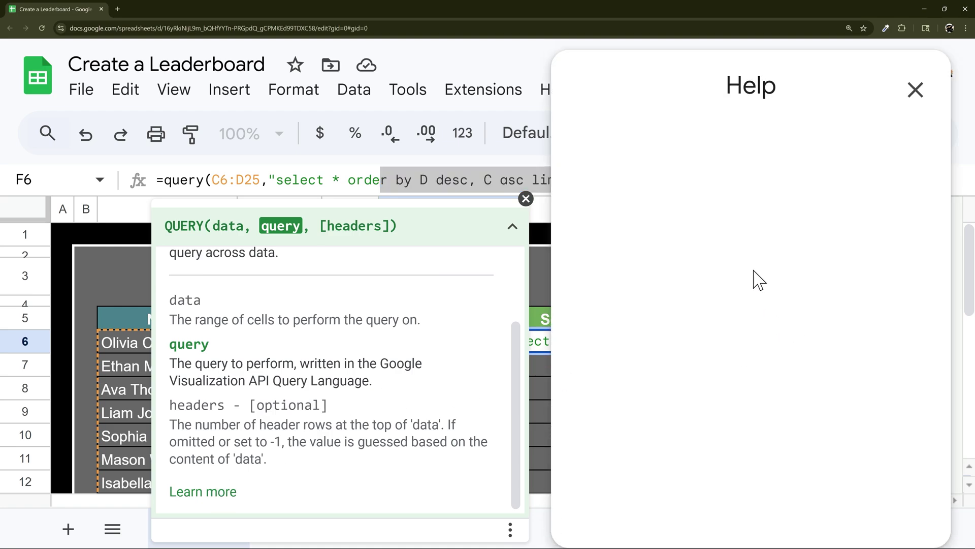
scroll(762, 285, down, 10)
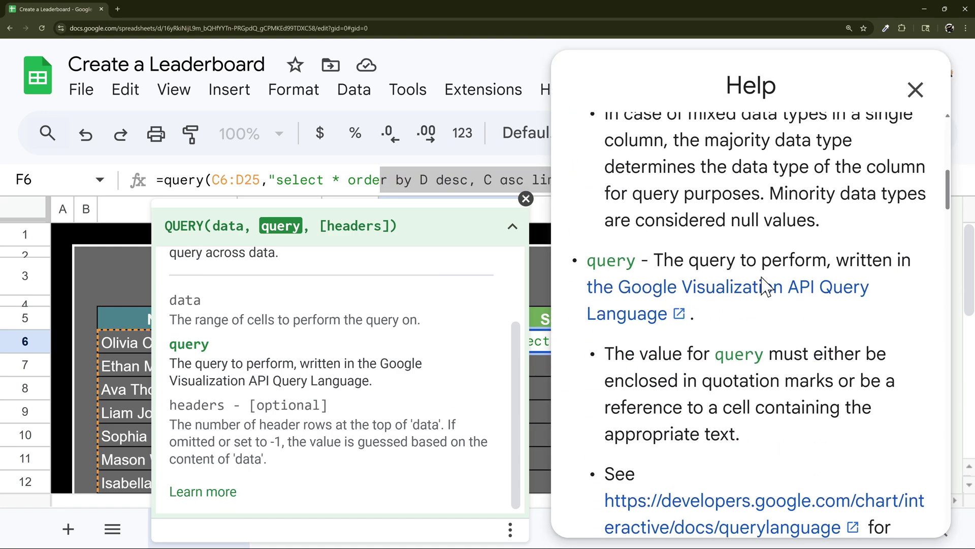
click(692, 289)
Step: Scroll the reference to the Language Clauses table and highlight the limit clause
scroll(421, 282, down, 5)
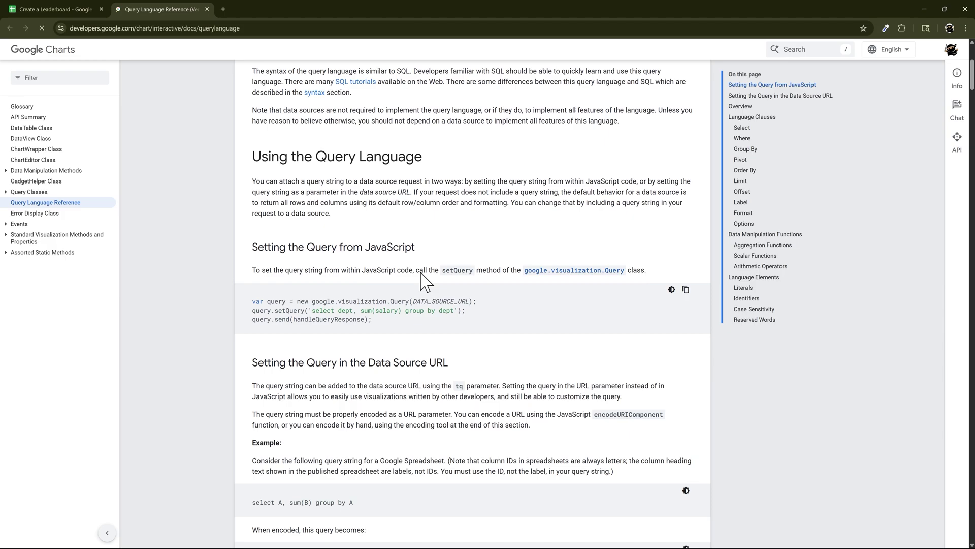
scroll(422, 282, down, 15)
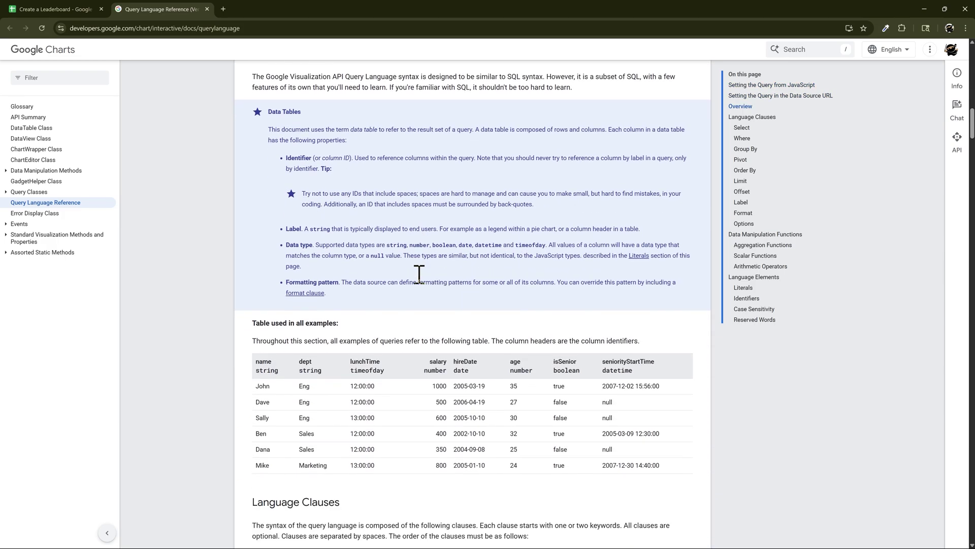
scroll(421, 282, down, 5)
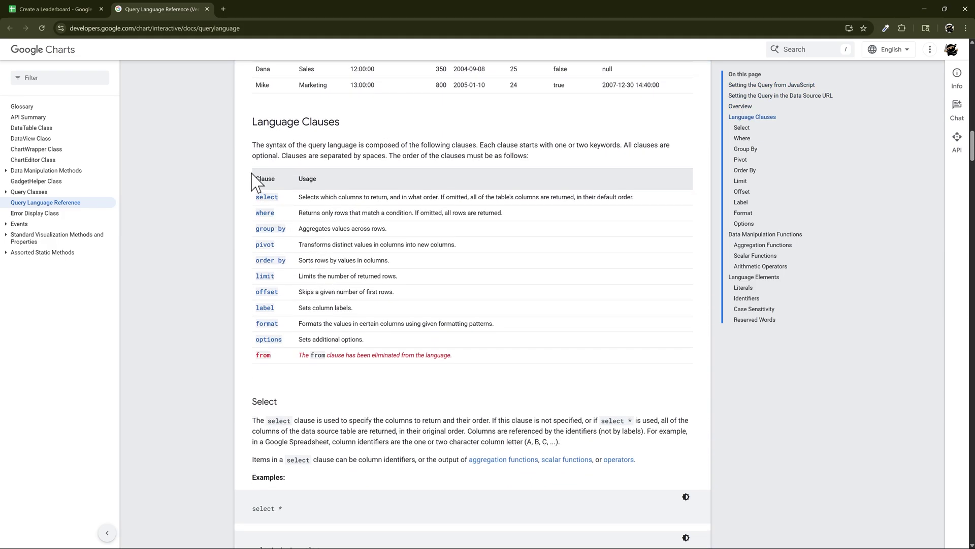
drag(279, 181, 287, 356)
click(223, 282)
drag(254, 260, 282, 278)
Step: Close the QUERY help panels and replace F6's 'limit 10' with a 'where D > 15' filter
click(76, 11)
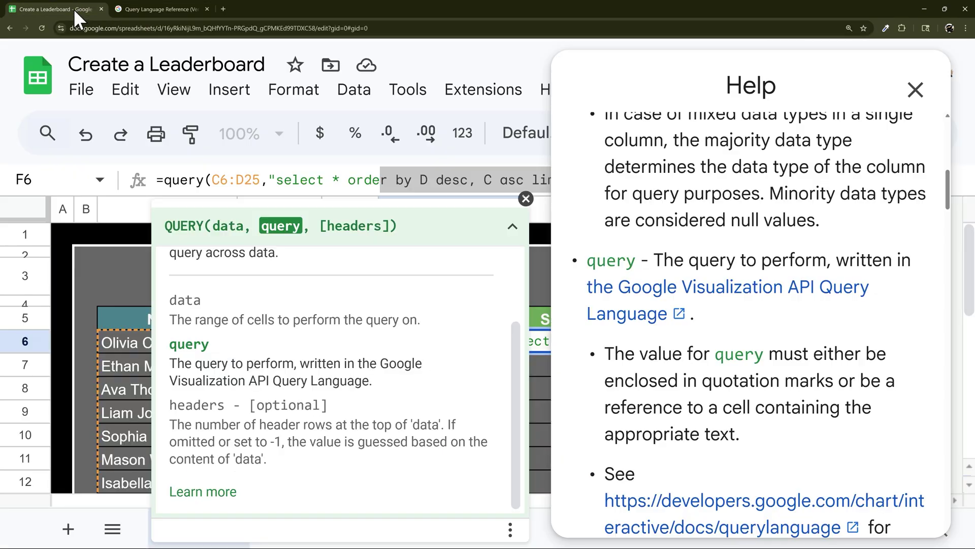
click(525, 198)
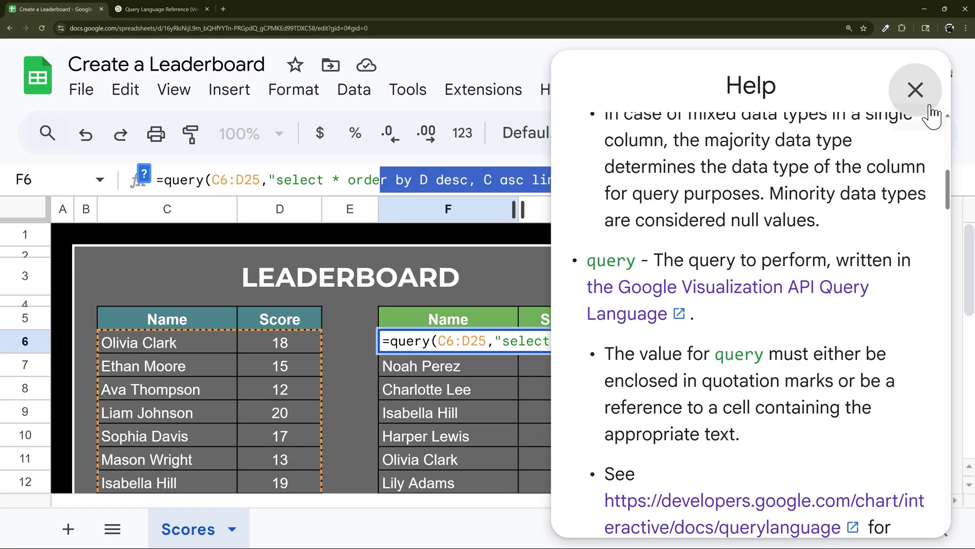
click(915, 90)
click(592, 178)
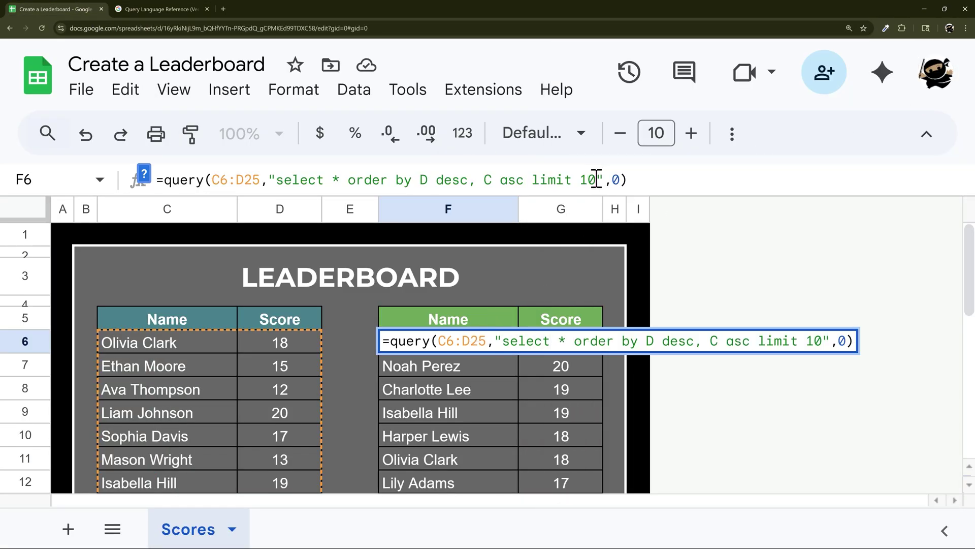
drag(594, 179, 528, 179)
key(BackSpace)
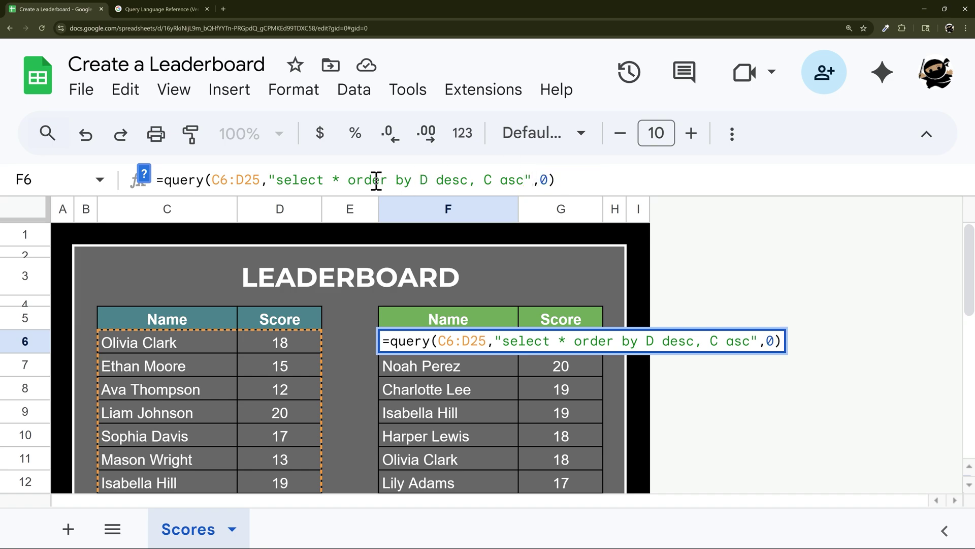
text(where D > )
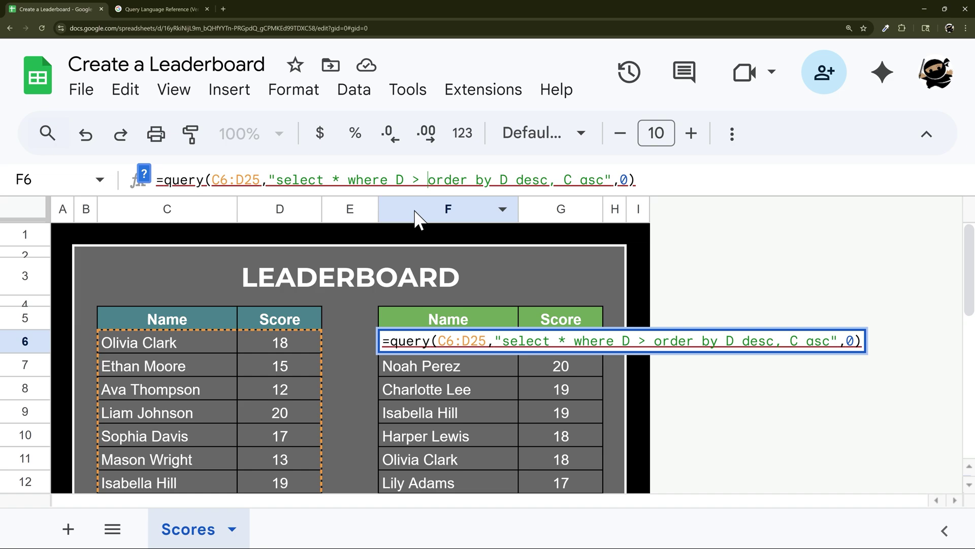
text(15)
key(Return)
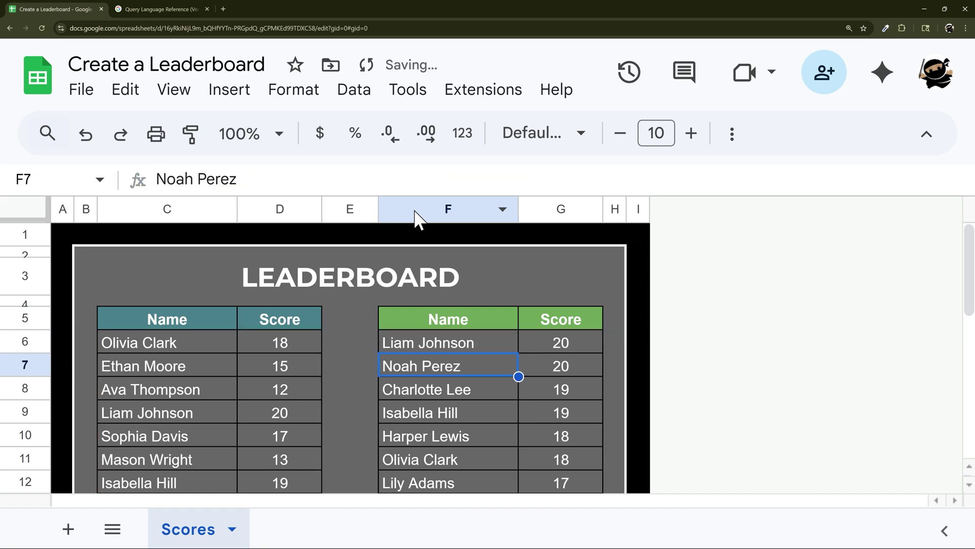
Step: Raise the query's score threshold to 'where D > 18'
scroll(475, 299, down, 2)
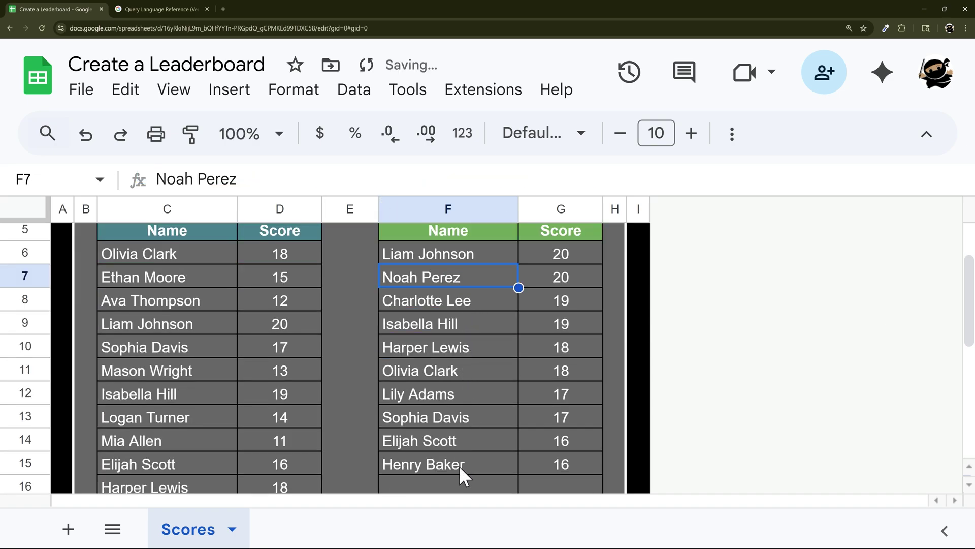
drag(459, 465, 559, 459)
scroll(480, 303, up, 1)
click(479, 303)
click(445, 178)
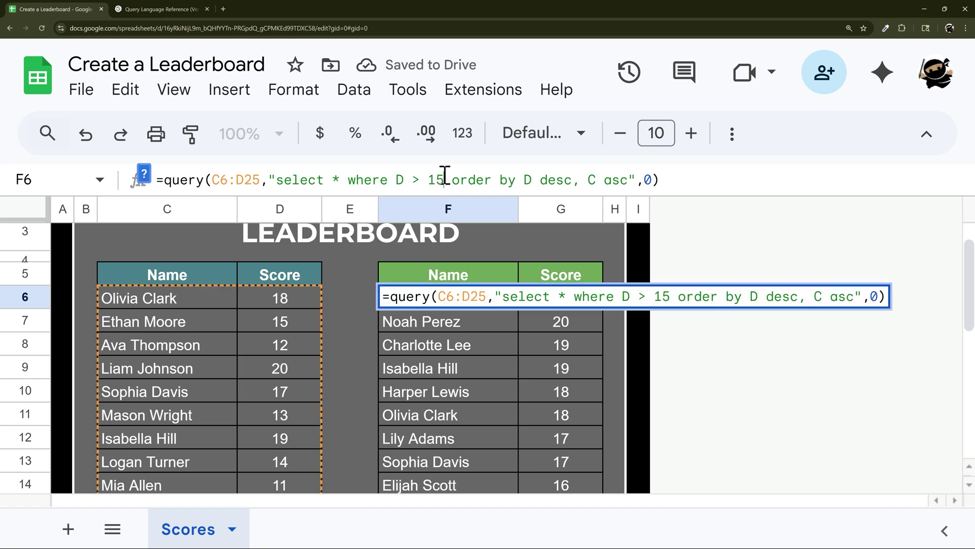
key(BackSpace)
text(8)
key(Return)
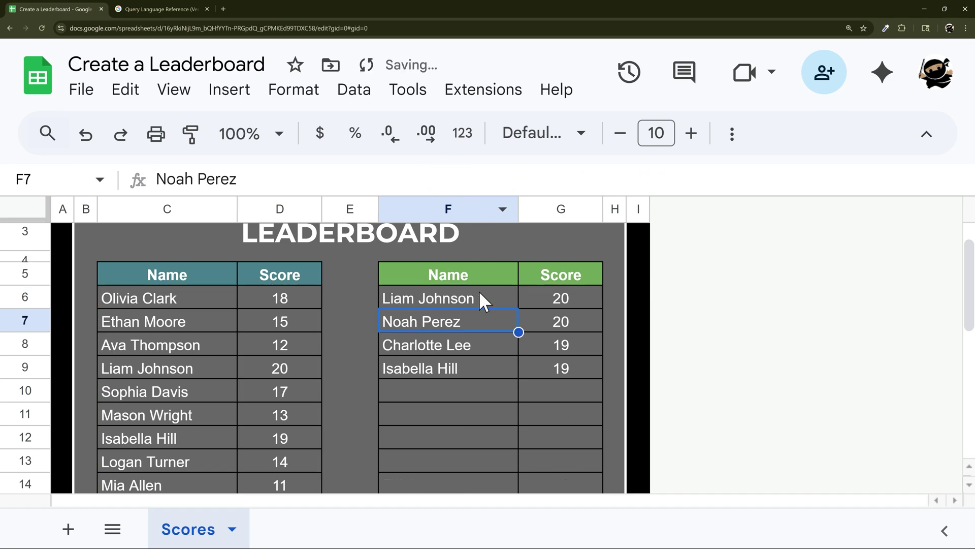
Step: Review the four remaining players and the where condition, then select the Name and Score source data
drag(467, 303, 547, 359)
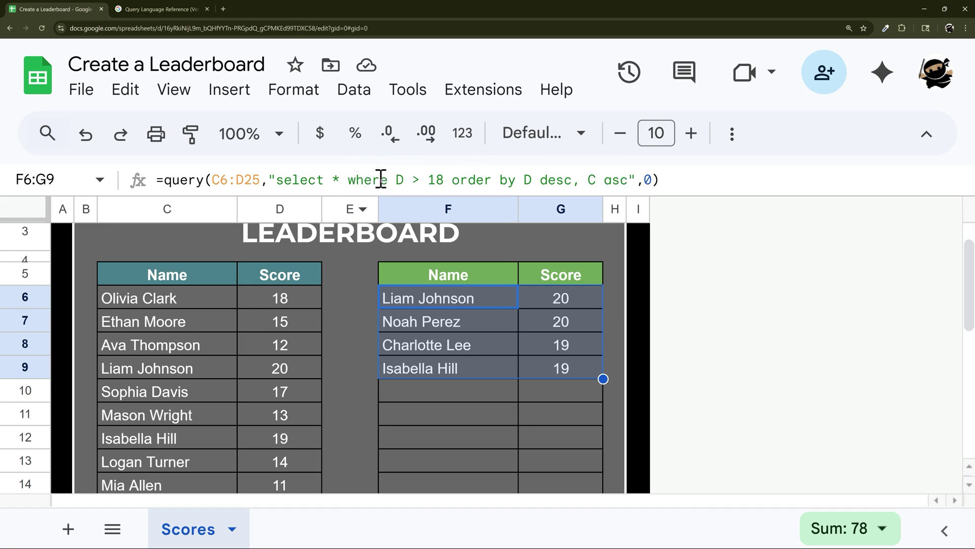
drag(389, 180, 459, 179)
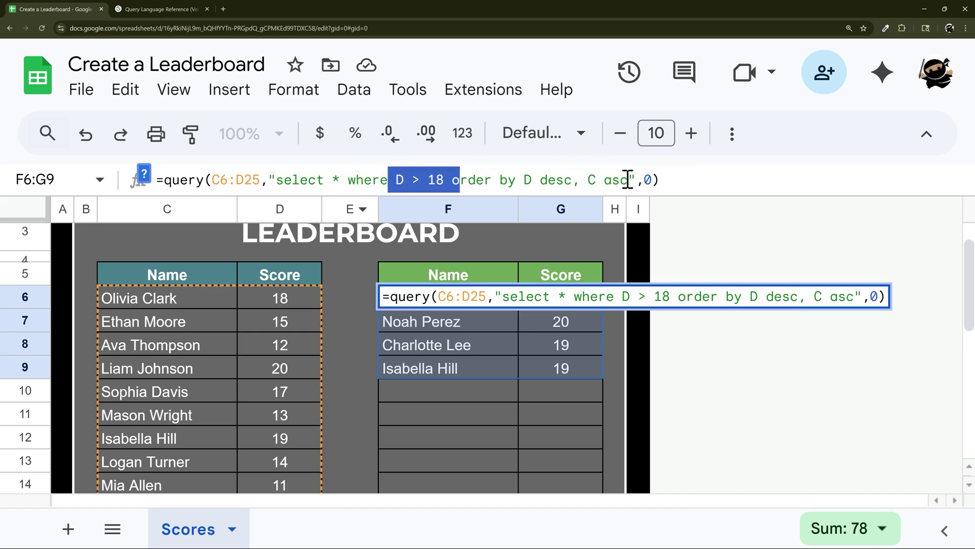
click(627, 180)
key(Escape)
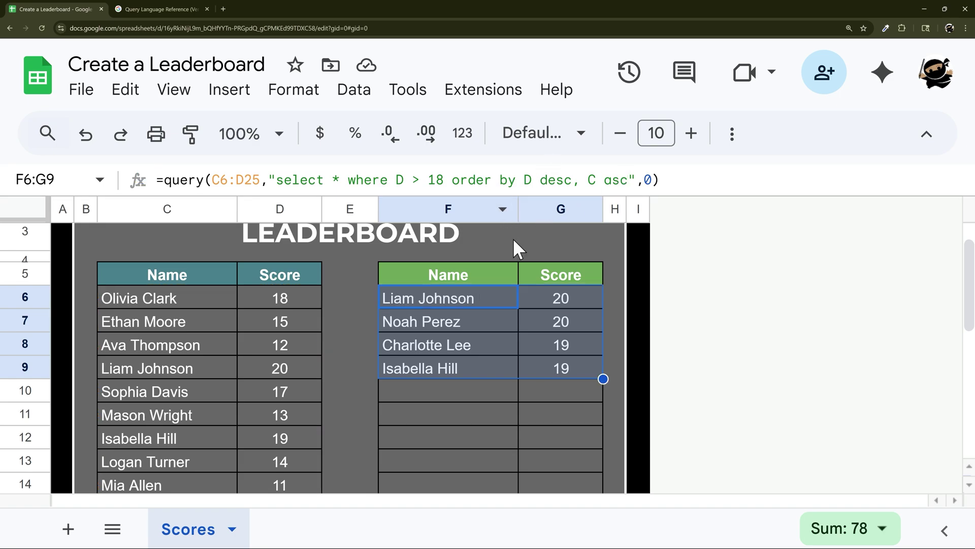
scroll(456, 273, down, 1)
scroll(471, 273, up, 1)
click(358, 283)
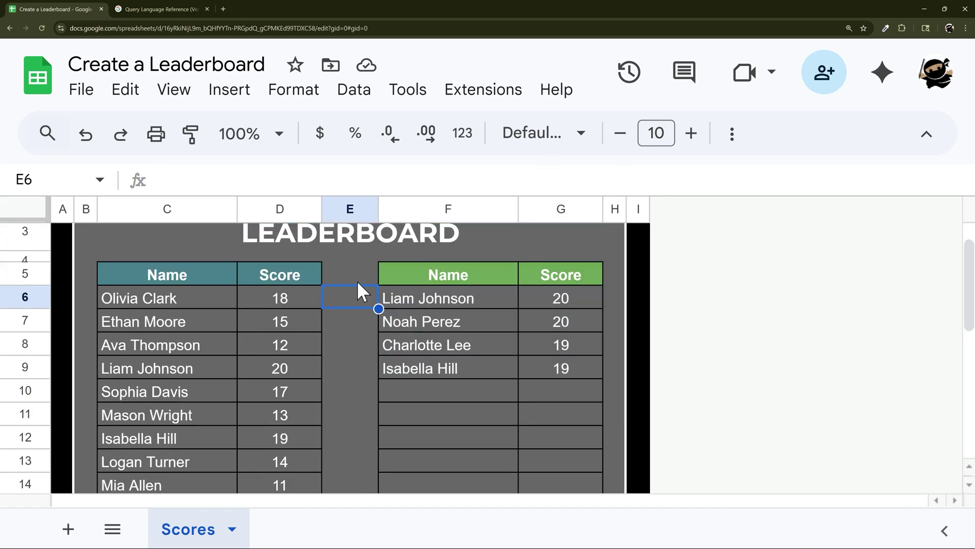
scroll(358, 281, up, 1)
click(927, 135)
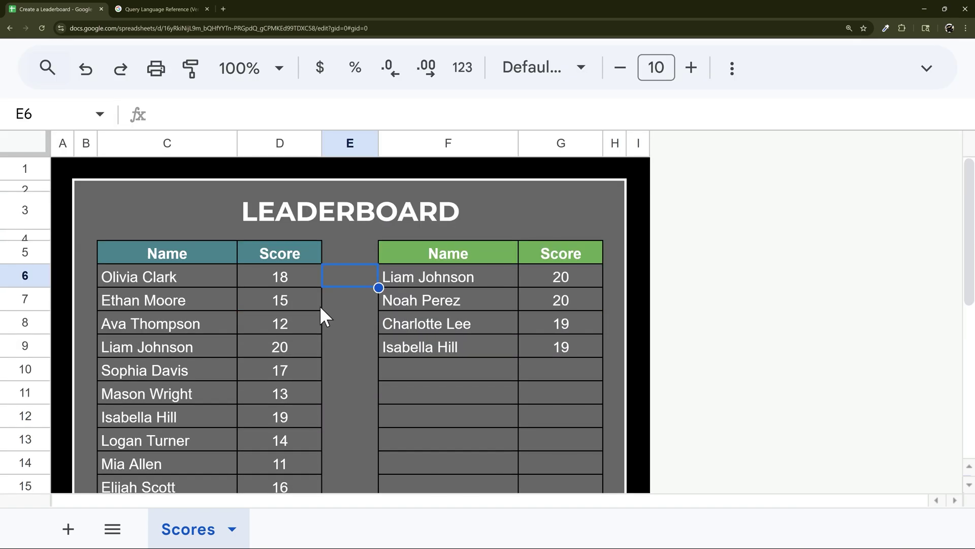
click(408, 278)
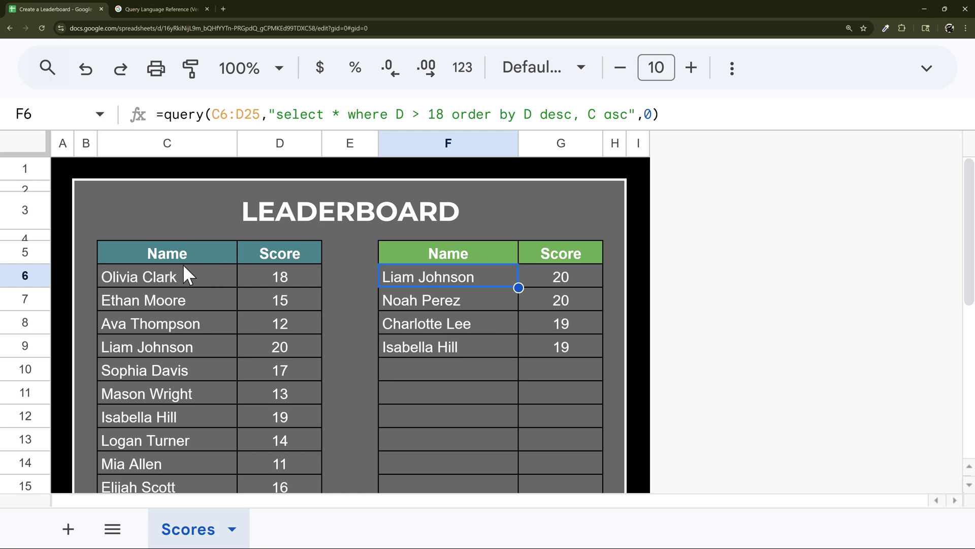
drag(183, 264, 279, 389)
Step: Paste the Name and Score data into a new Sheet2 and insert an empty column right of Score
click(68, 529)
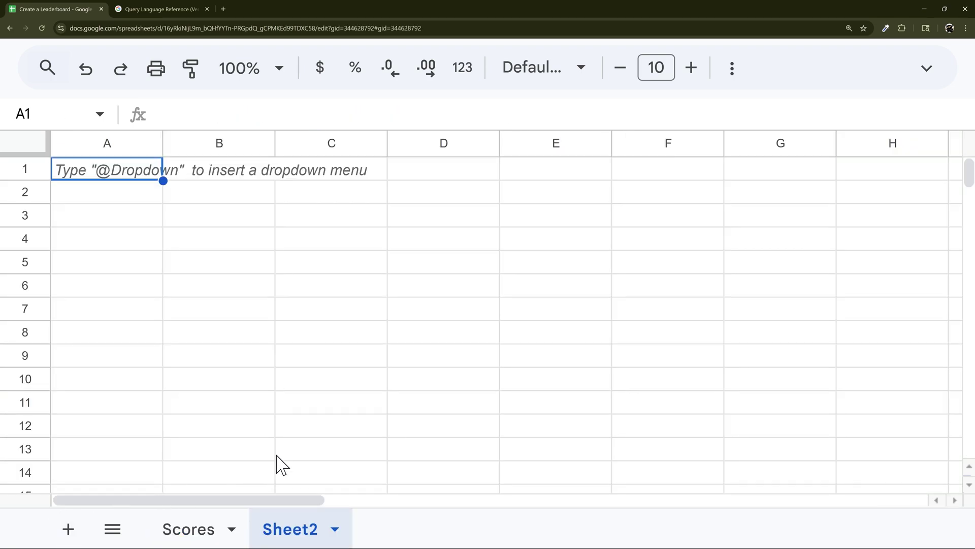
key(ctrl+v)
drag(275, 142, 262, 152)
click(214, 146)
right_click(211, 135)
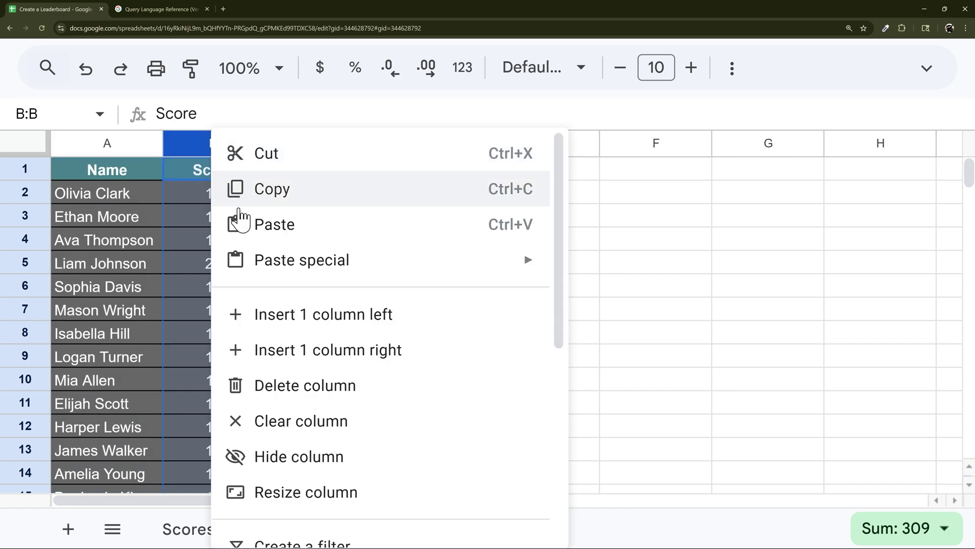
click(300, 333)
Step: Select the surplus columns D through F, undoing an accidental seven-column insertion
drag(391, 238, 392, 262)
click(407, 144)
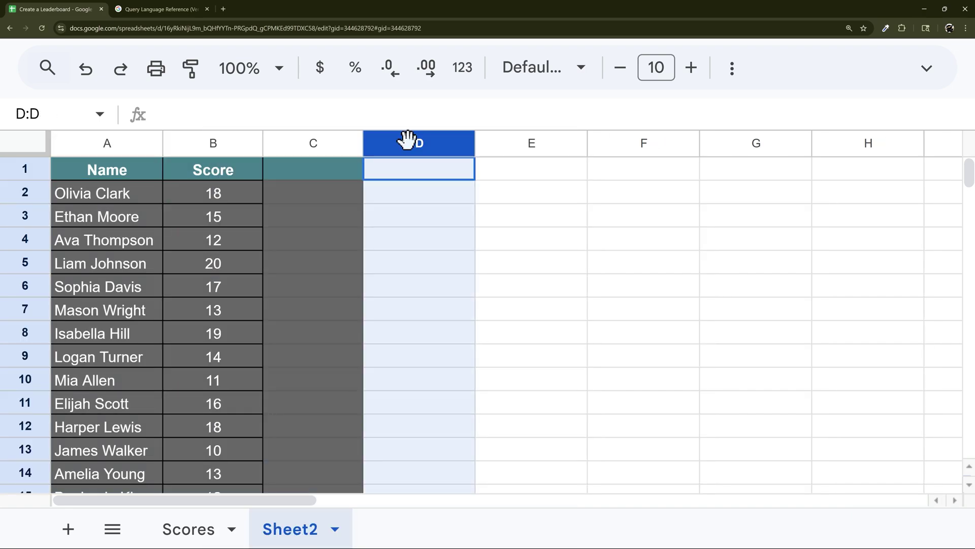
drag(407, 144, 960, 144)
right_click(429, 135)
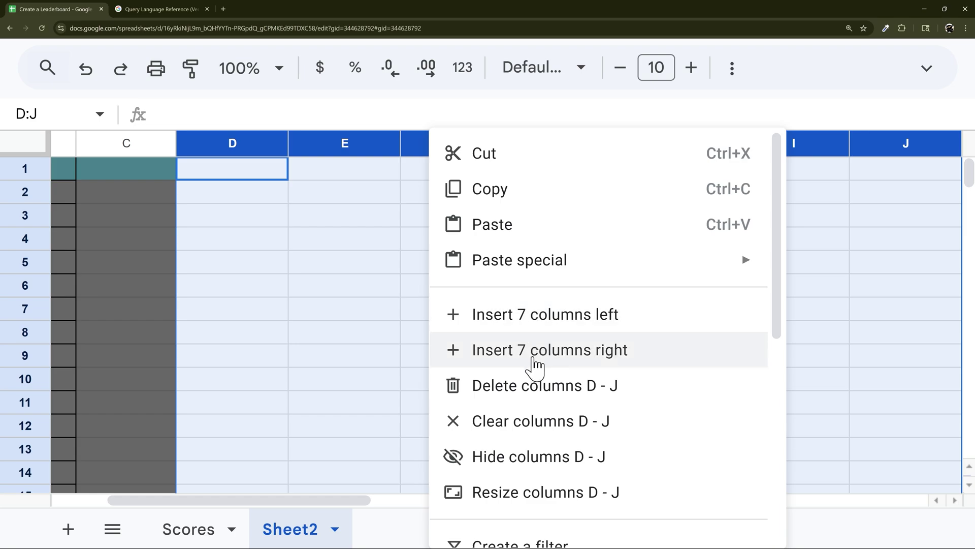
click(596, 350)
key(ctrl+z)
right_click(326, 137)
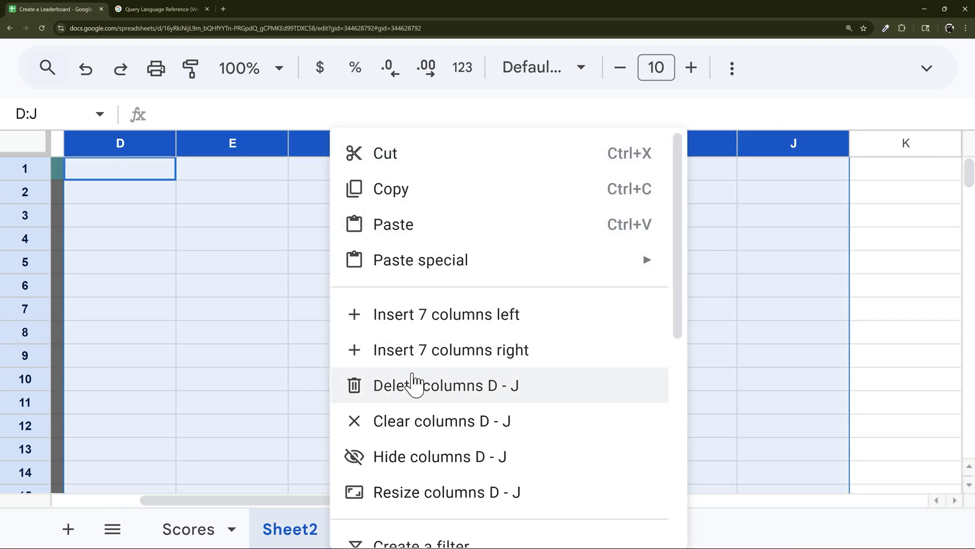
key(Escape)
right_click(295, 136)
key(Escape)
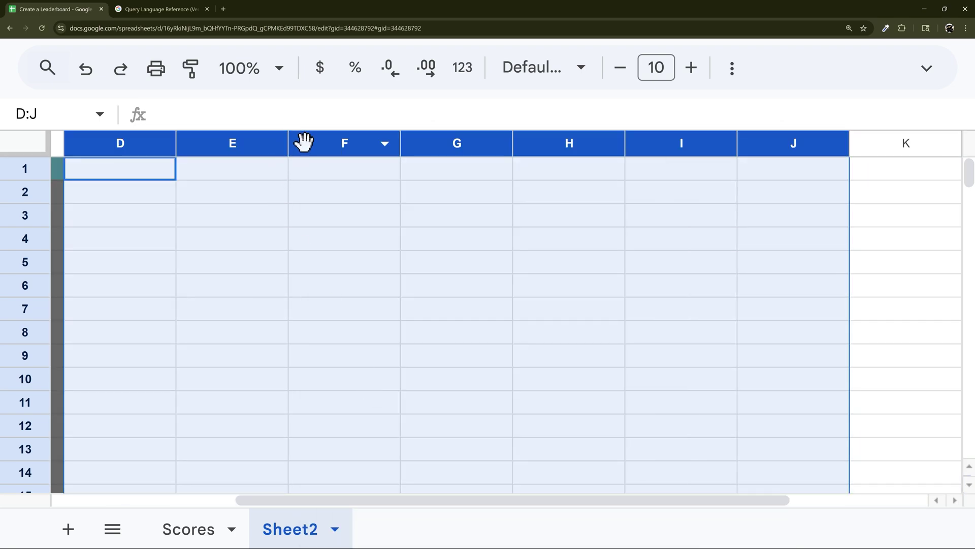
key(ctrl+z)
right_click(382, 143)
Step: Delete columns D through F and give column C the header '2nd Criteria'
click(505, 385)
click(285, 167)
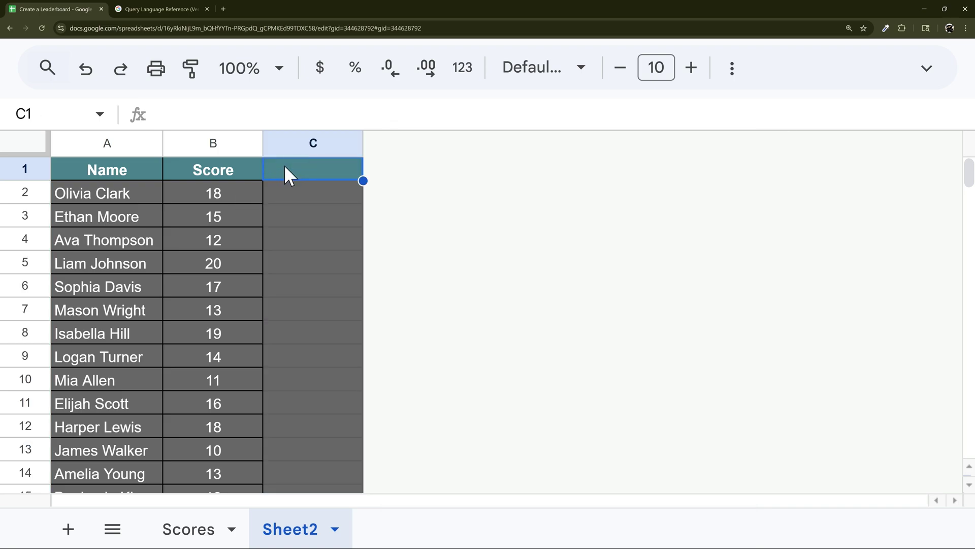
text(2nd )
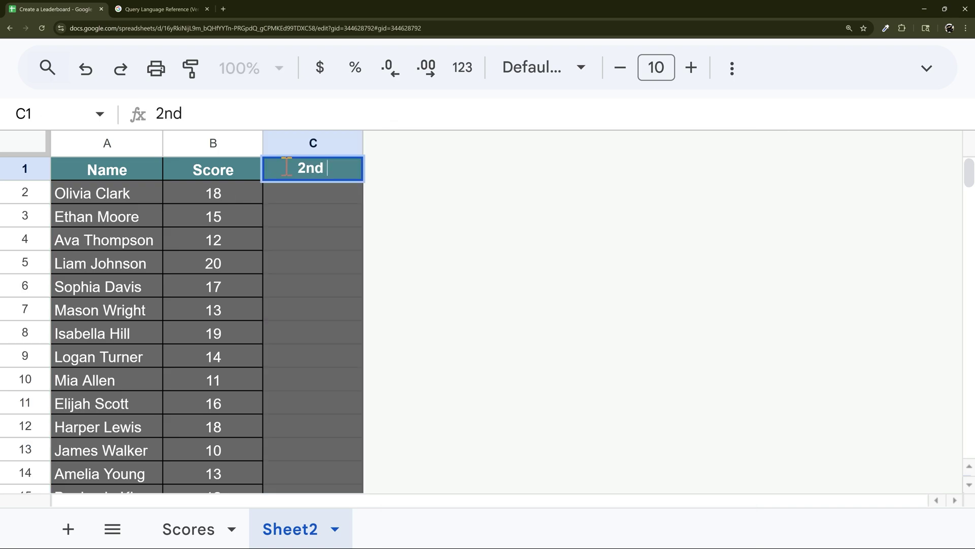
text(Criteria)
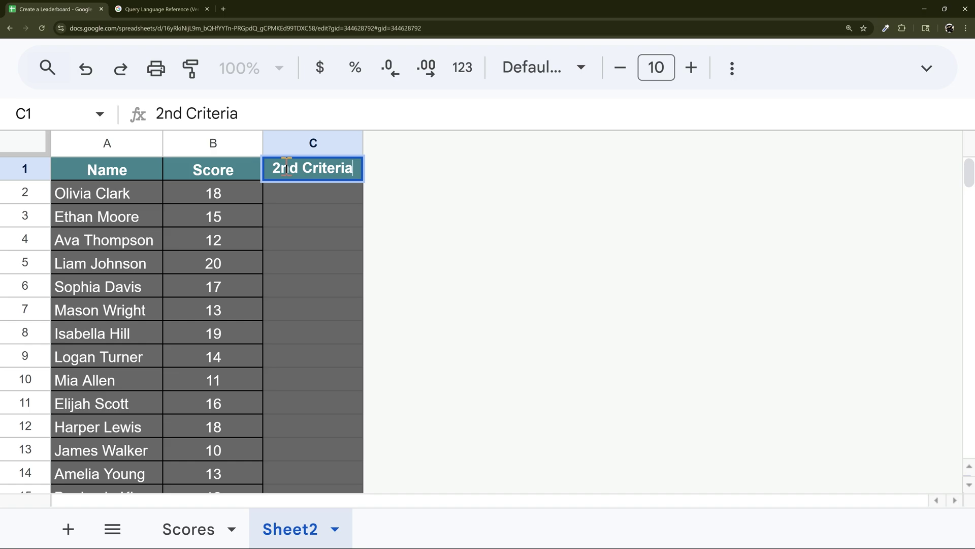
key(Return)
Step: Fill C2:C21 with =RANDBETWEEN(1,5) and paste the results back as fixed values
text(=rand)
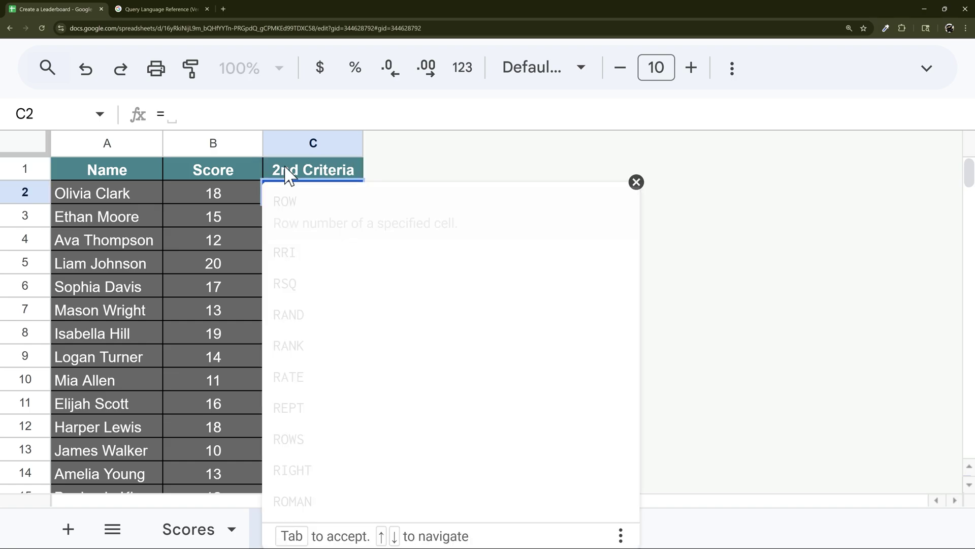
key(Down)
key(Down)
key(Tab)
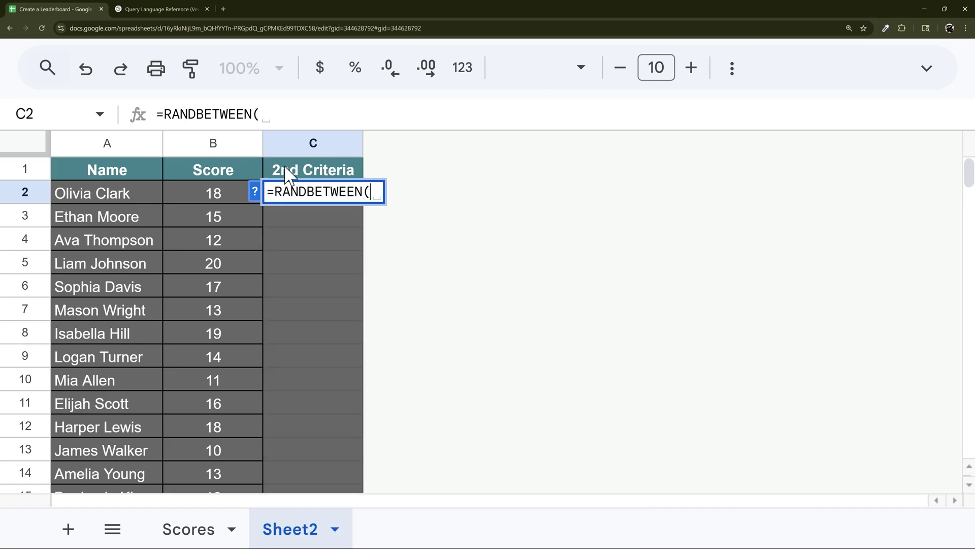
text(1,5)
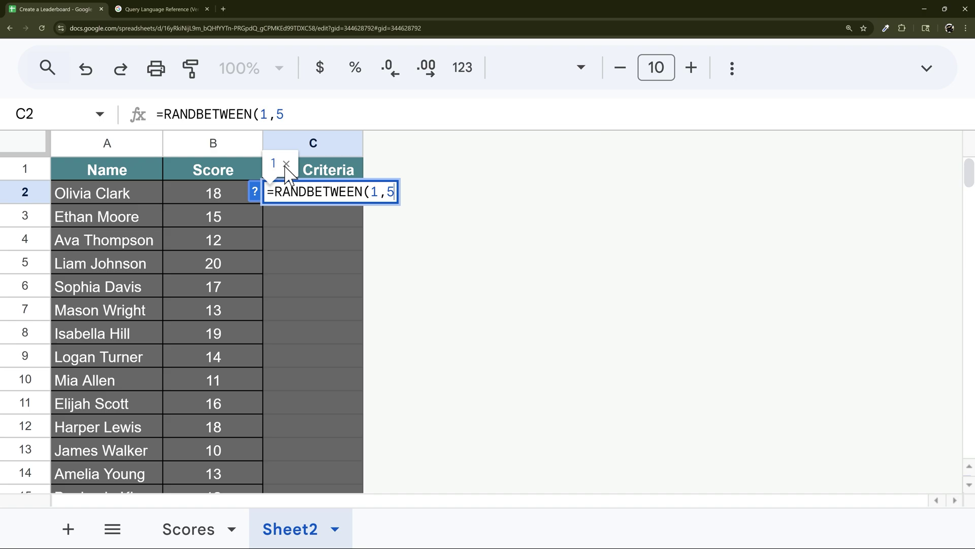
key(Return)
click(387, 356)
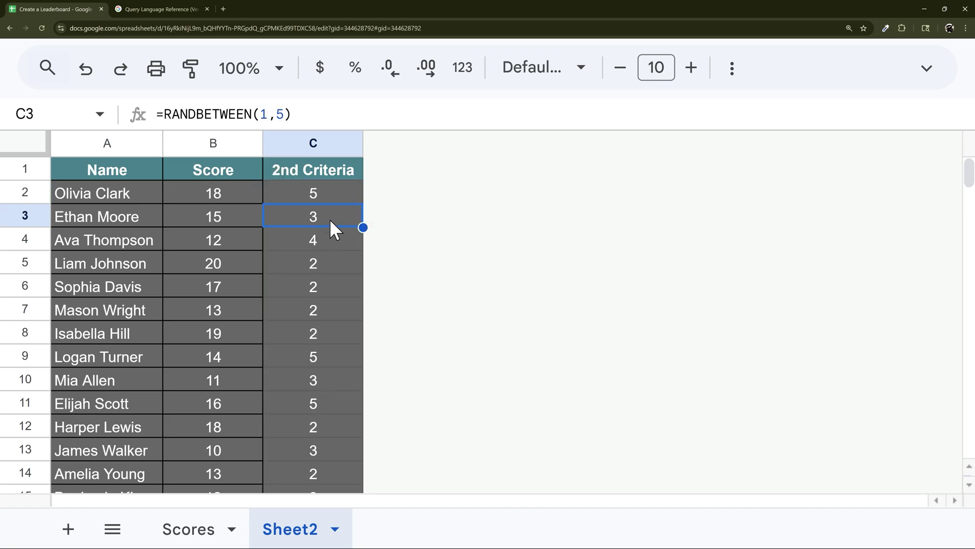
drag(331, 194, 333, 429)
key(ctrl+c)
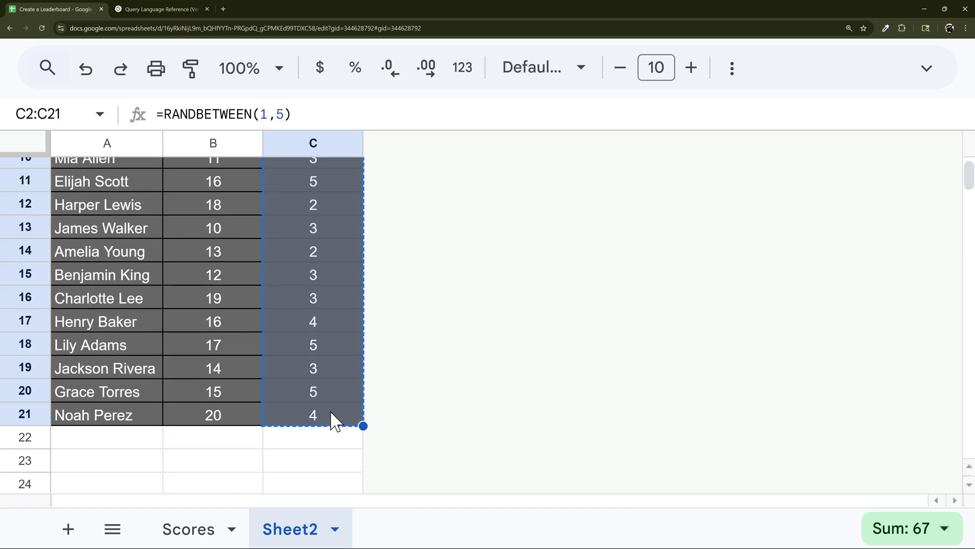
key(ctrl+shift+v)
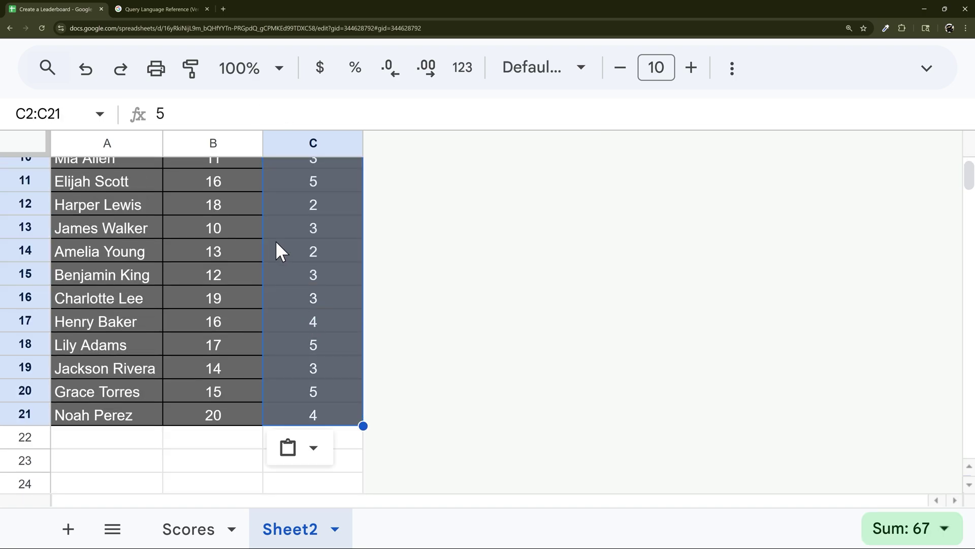
Step: Delete the empty rows 22 to 1000, narrow column C slightly, and return to the Scores sheet
click(26, 437)
drag(968, 190, 951, 529)
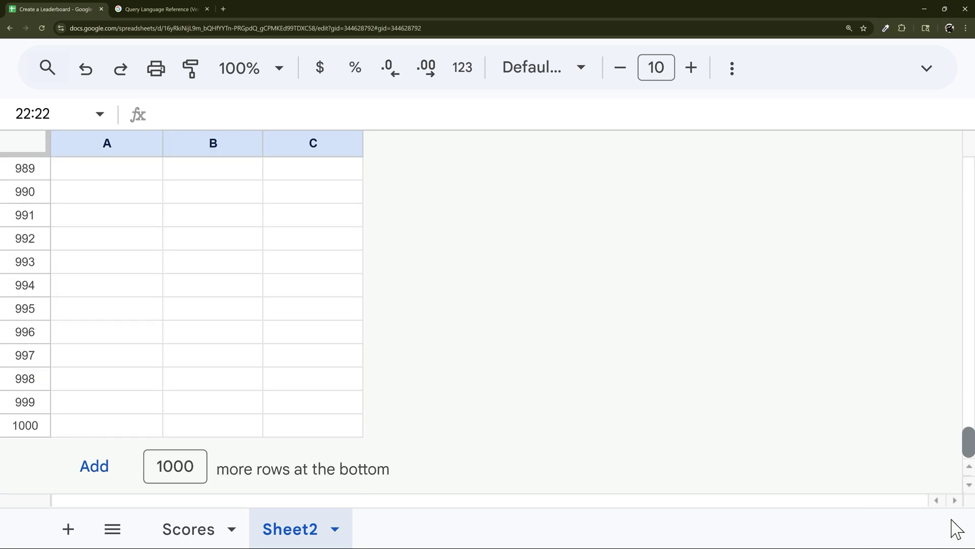
shift+click(29, 425)
right_click(30, 430)
click(102, 385)
scroll(202, 214, up, 3)
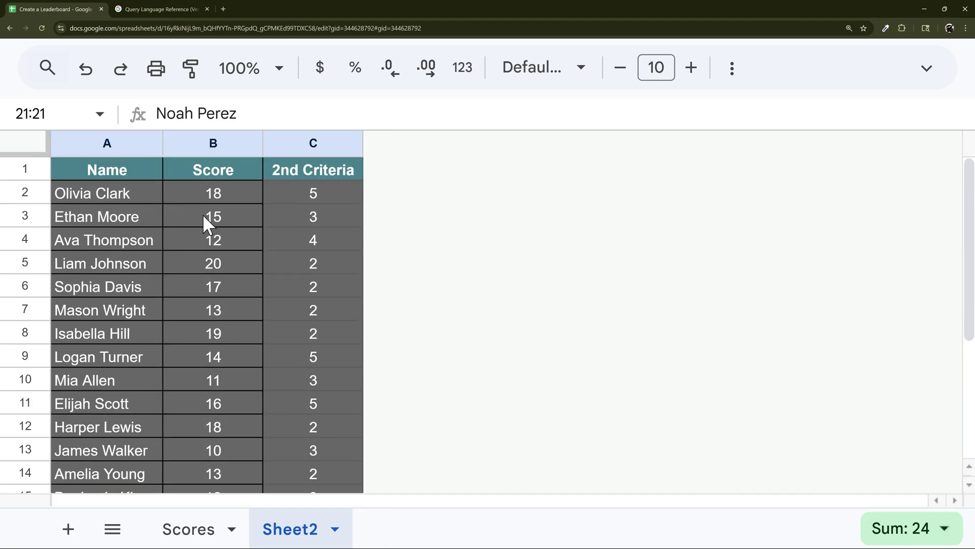
drag(366, 147, 361, 146)
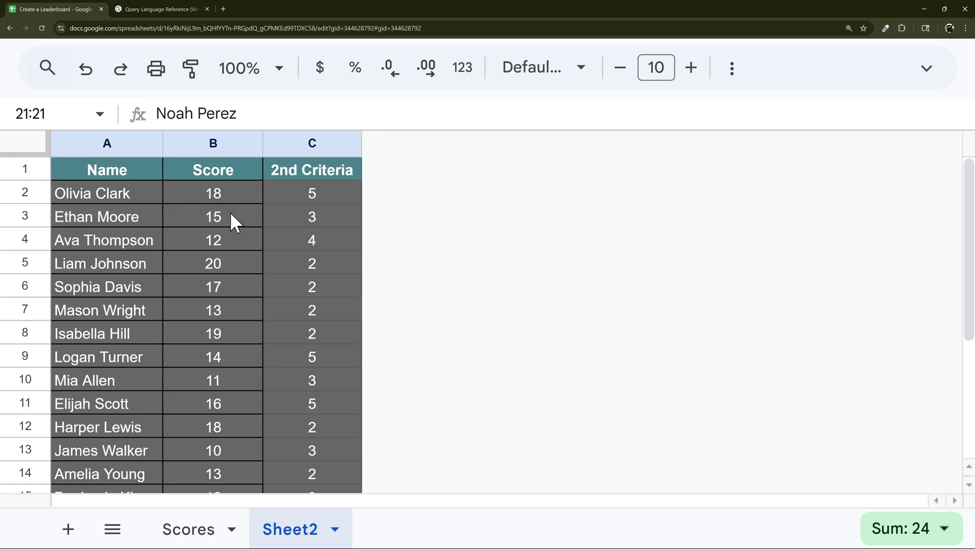
click(188, 529)
Step: Unmerge the LEADERBOARD title and move it over to D3
scroll(331, 218, up, 5)
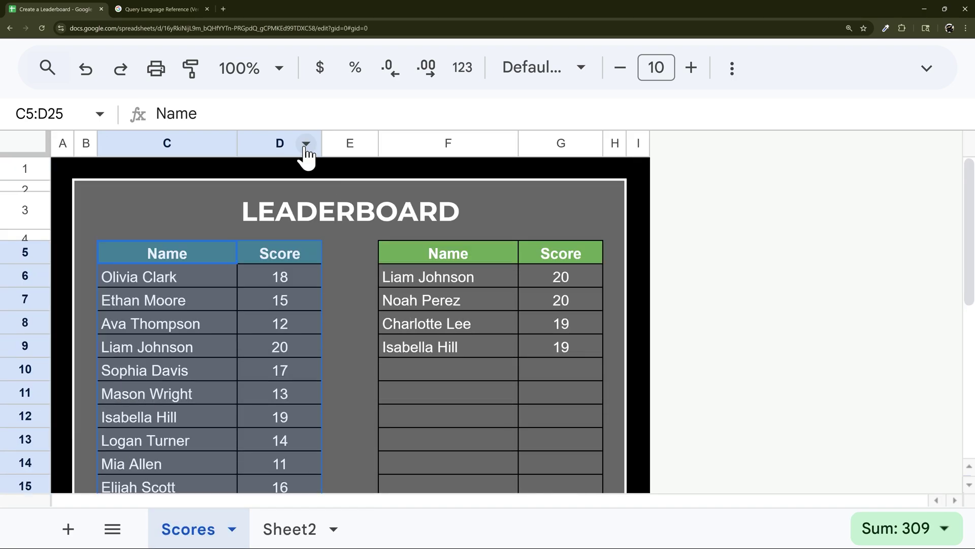
shift+click(296, 148)
click(355, 211)
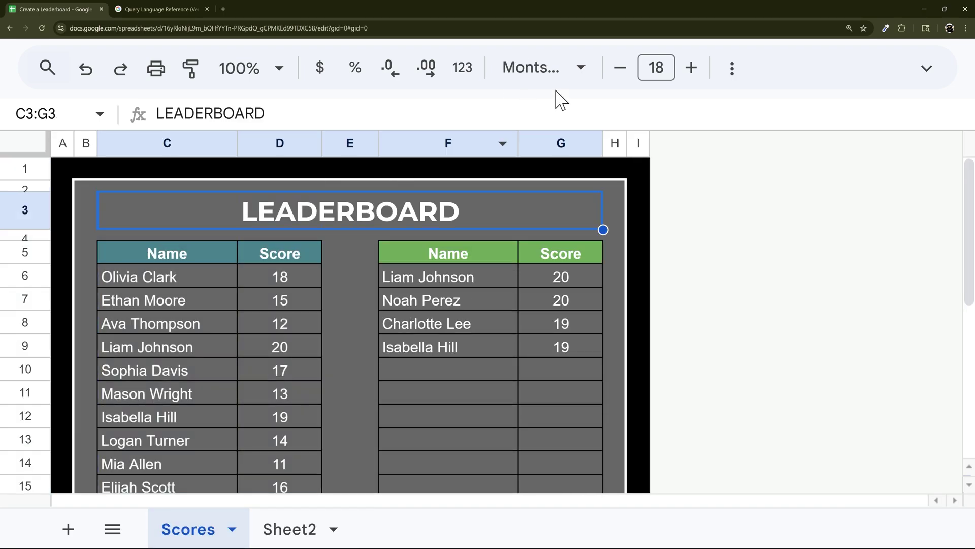
click(732, 69)
click(300, 113)
click(203, 214)
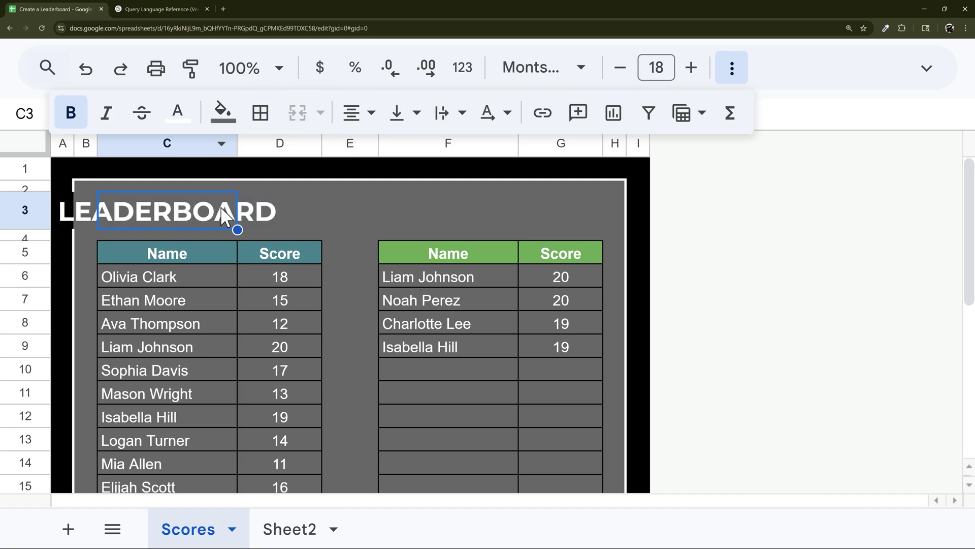
drag(235, 224, 457, 223)
click(189, 148)
click(294, 212)
Step: Delete the old Name/Score columns C:D, merge D3:E3 for the title, and delete empty column C
drag(283, 147, 154, 147)
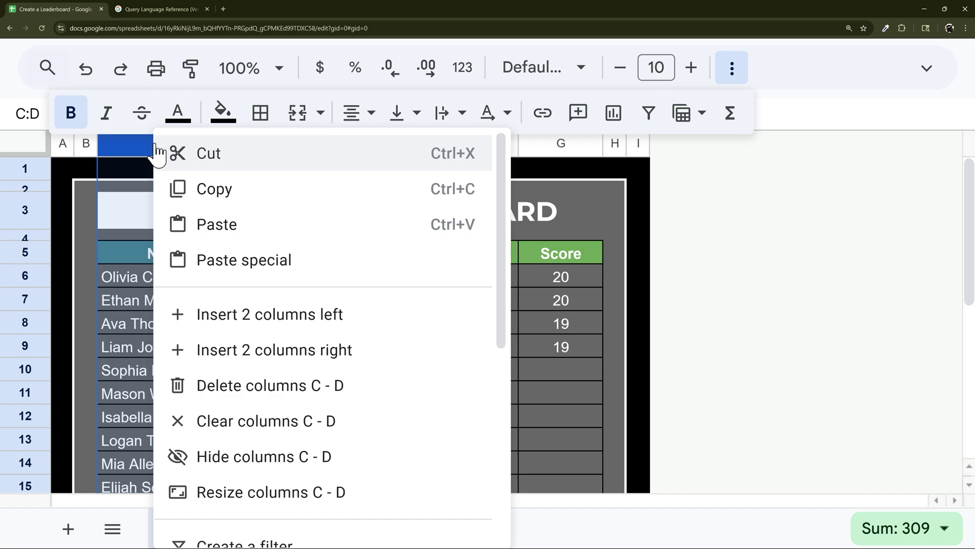
right_click(154, 147)
click(237, 386)
drag(193, 210, 328, 206)
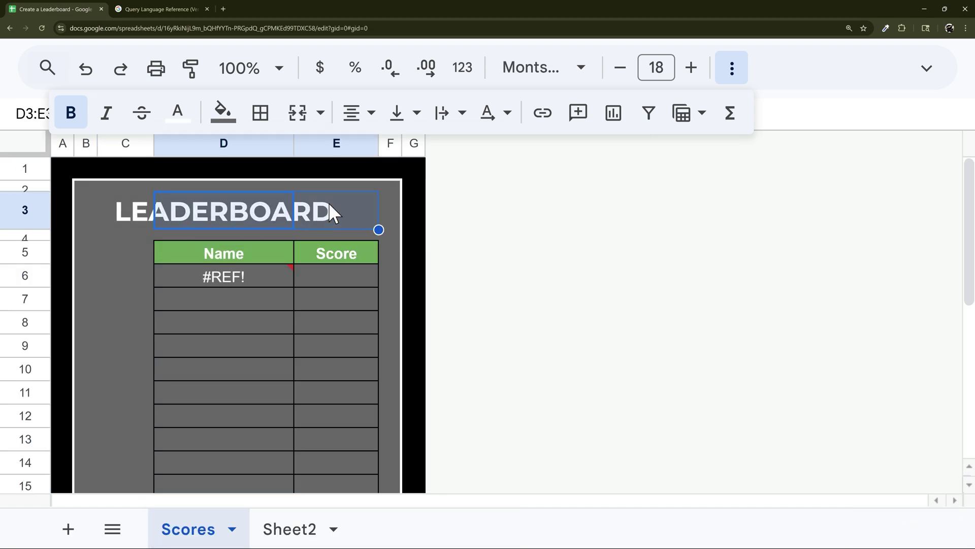
click(305, 122)
right_click(124, 148)
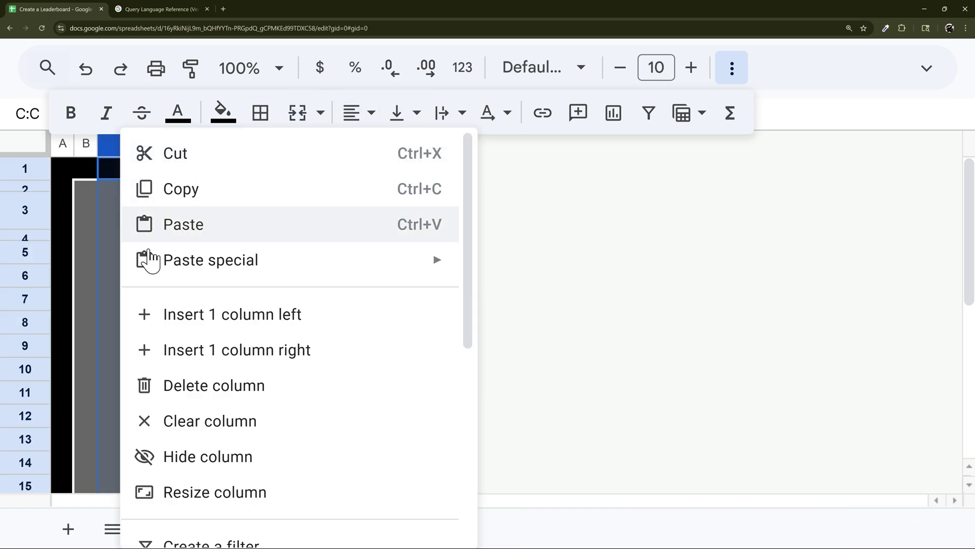
click(195, 378)
click(732, 76)
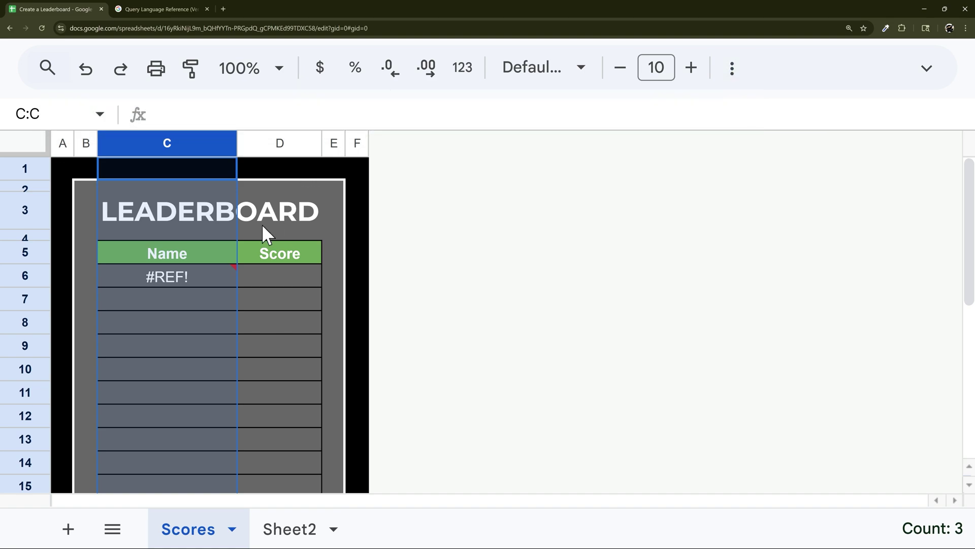
click(208, 275)
Step: Replace C6's formula with =query(Sheet2!A2:C,"select A,B order by B desc, C desc",0)
key(Delete)
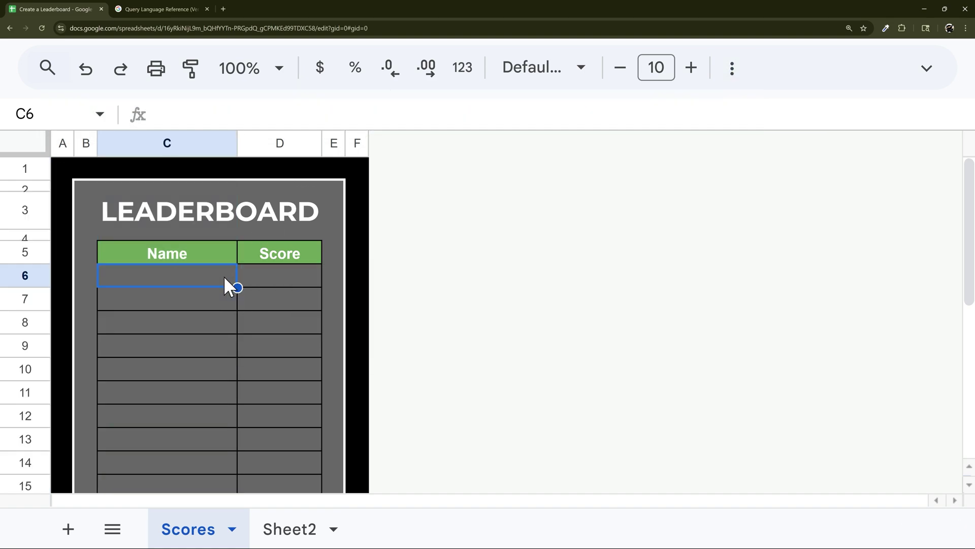
text(=query()
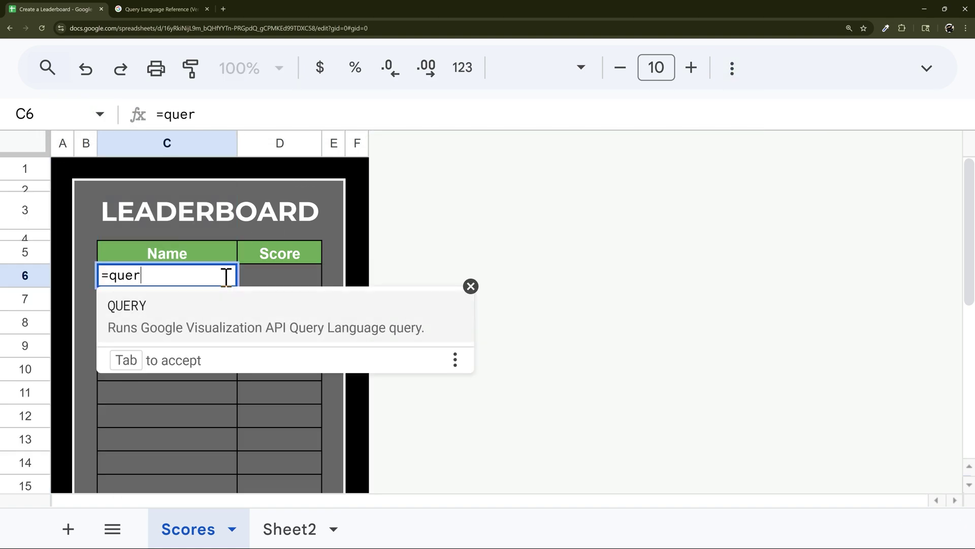
click(282, 538)
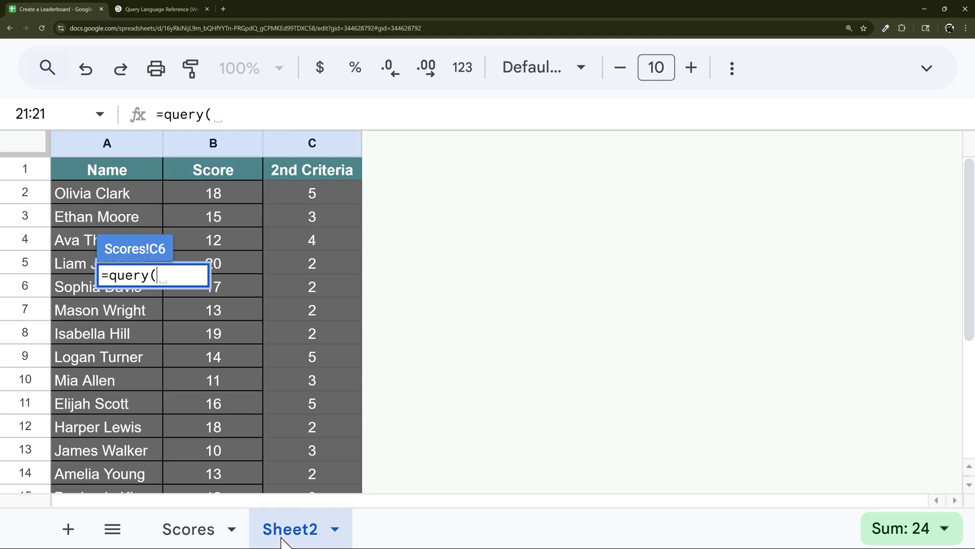
drag(98, 197, 303, 319)
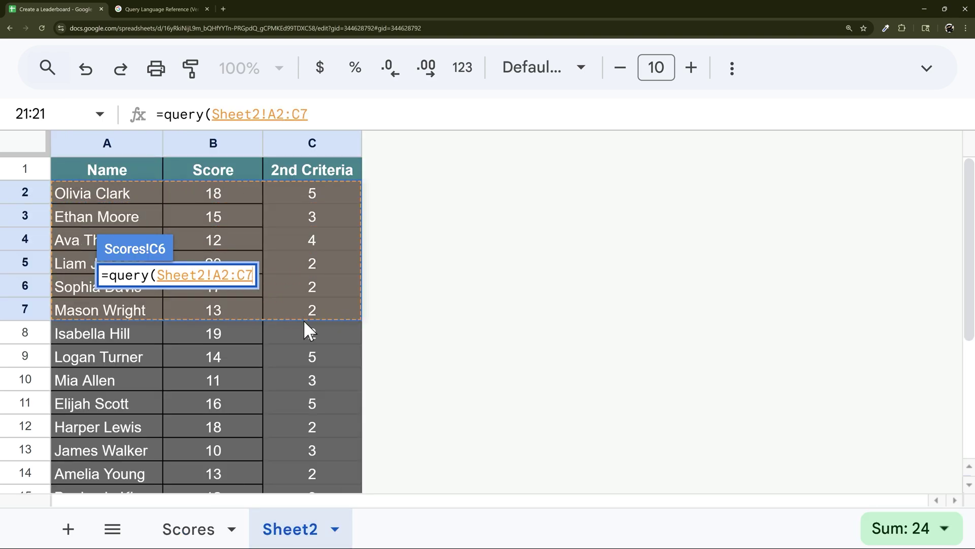
key(BackSpace)
text(,")
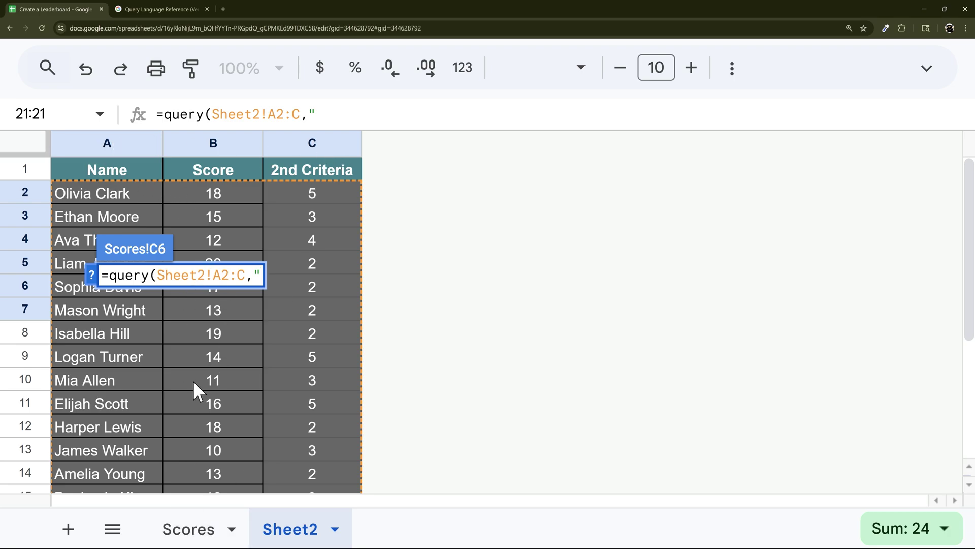
text(select)
key(BackSpace)
text(ct )
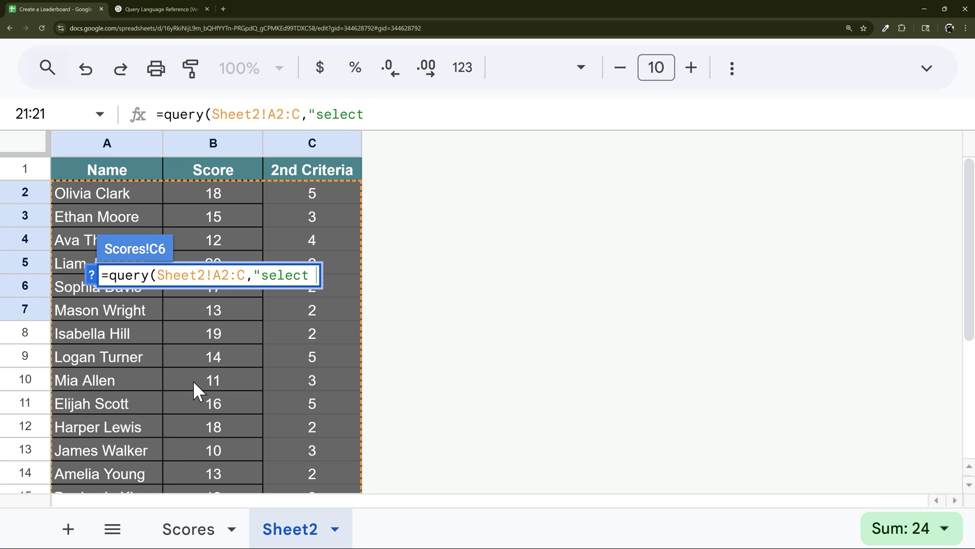
text(A,B )
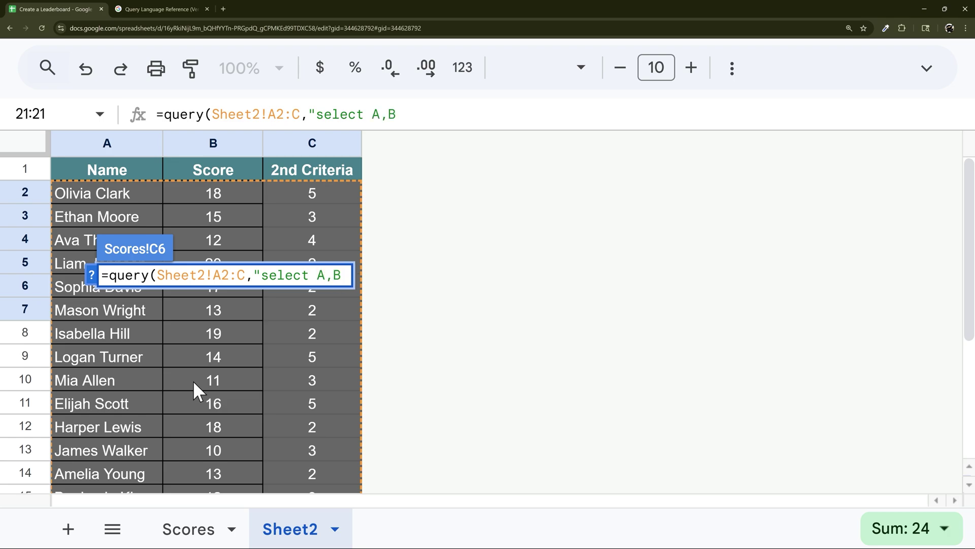
text(order )
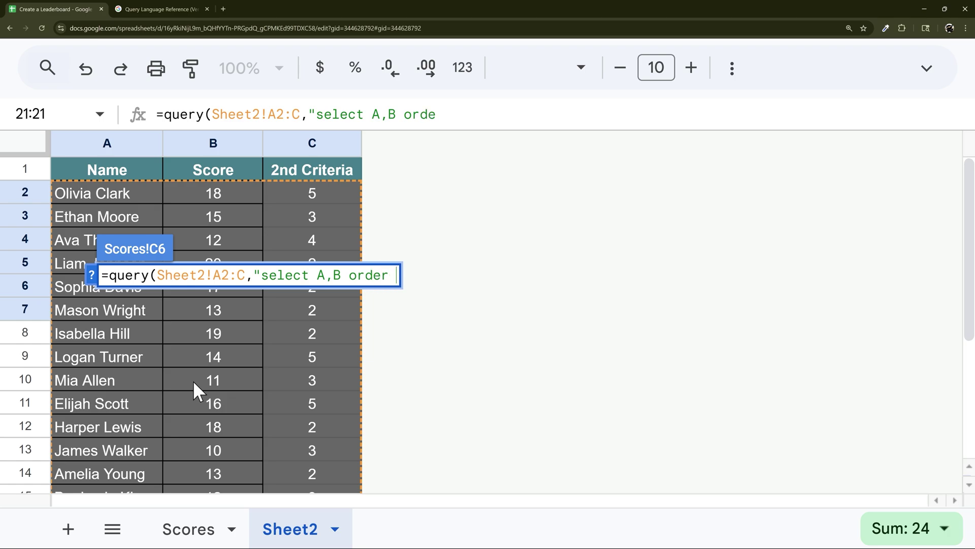
text(by B d)
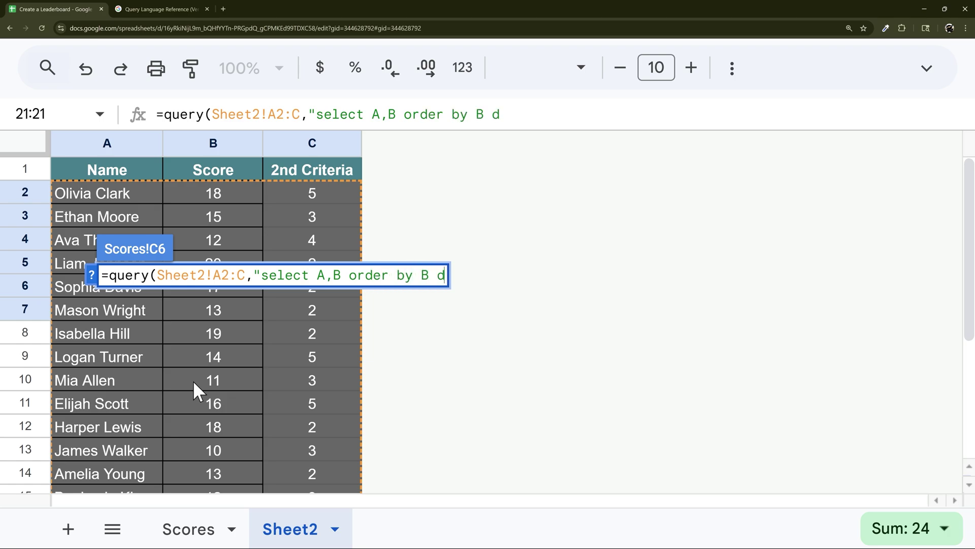
text(esc, C desc, C d)
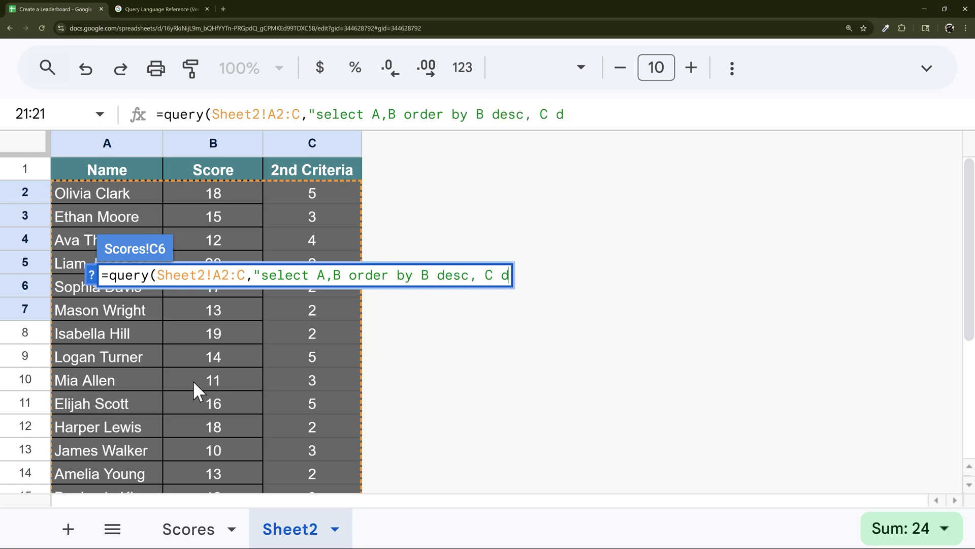
text(",0))
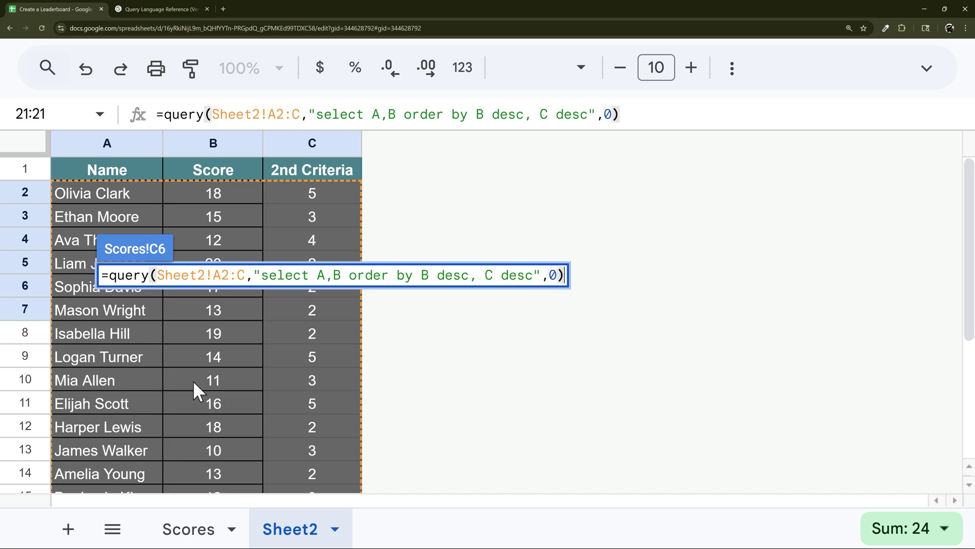
key(Return)
Step: Append 'limit 10' to the leaderboard QUERY in C6 so it returns only the top 10
scroll(218, 282, down, 1)
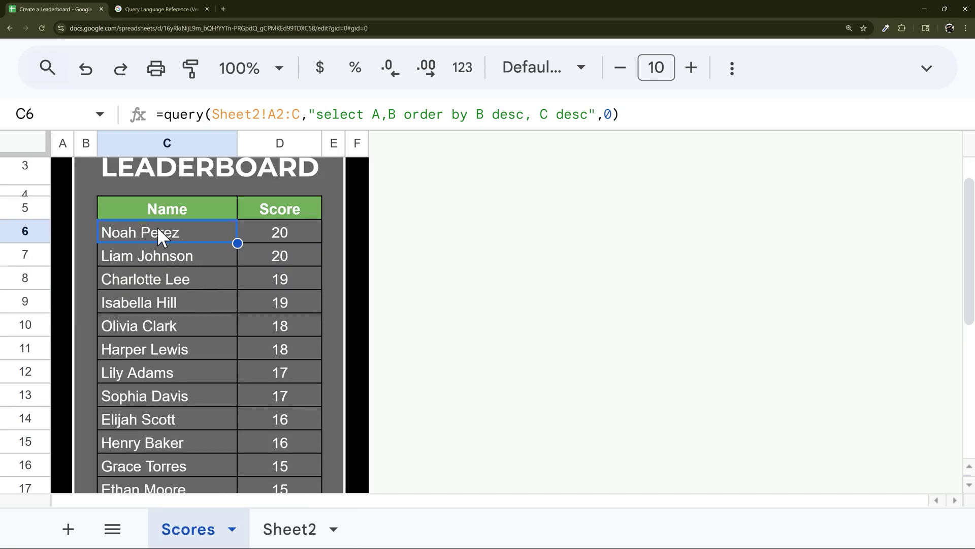
scroll(214, 249, down, 4)
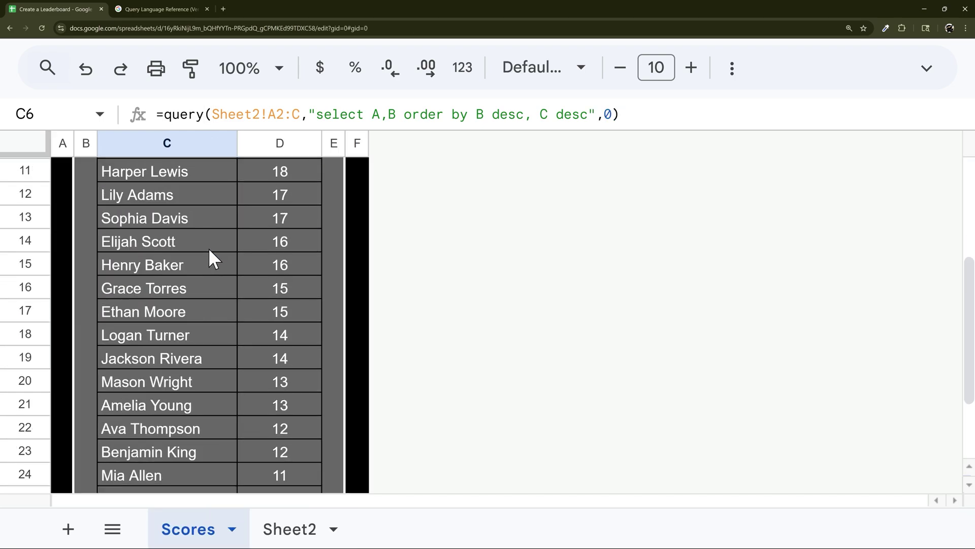
scroll(212, 257, up, 5)
click(593, 114)
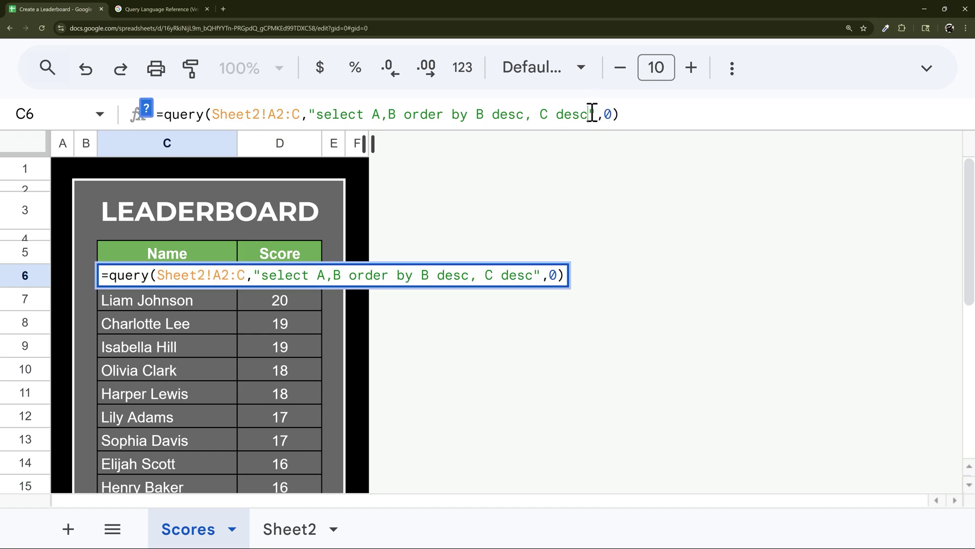
text(limit 10)
key(Return)
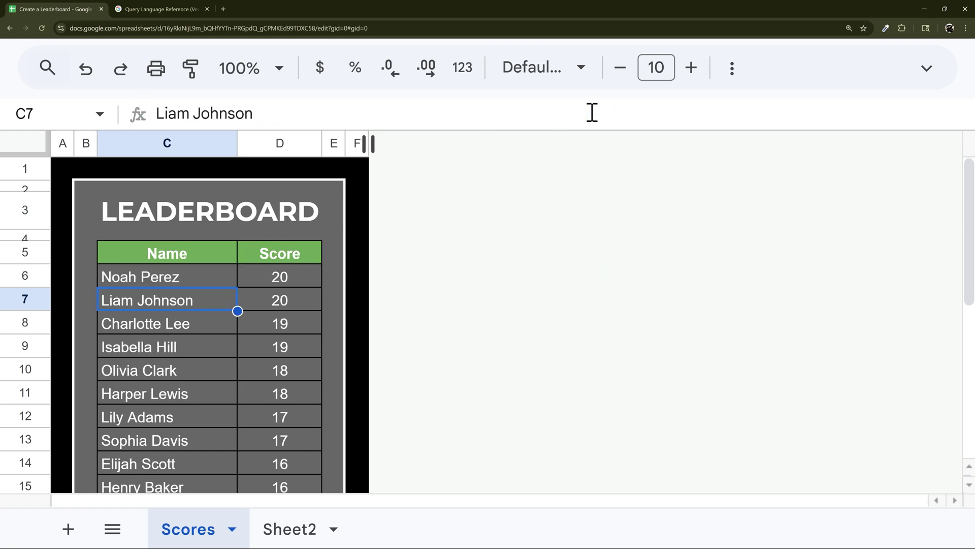
Step: Confirm the list stops after ten entries, recheck C6's formula, and view the Sheet2 source data
scroll(320, 293, down, 3)
click(162, 365)
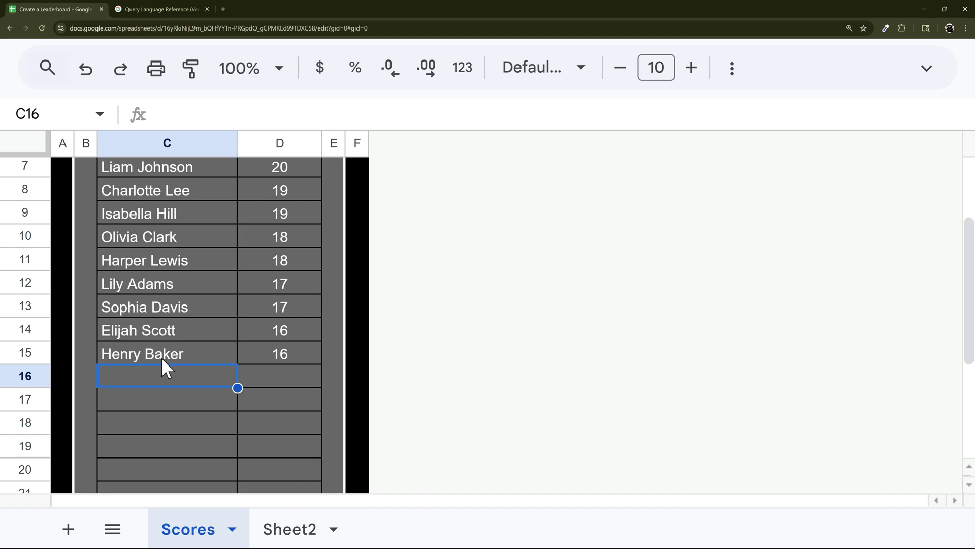
scroll(232, 350, up, 3)
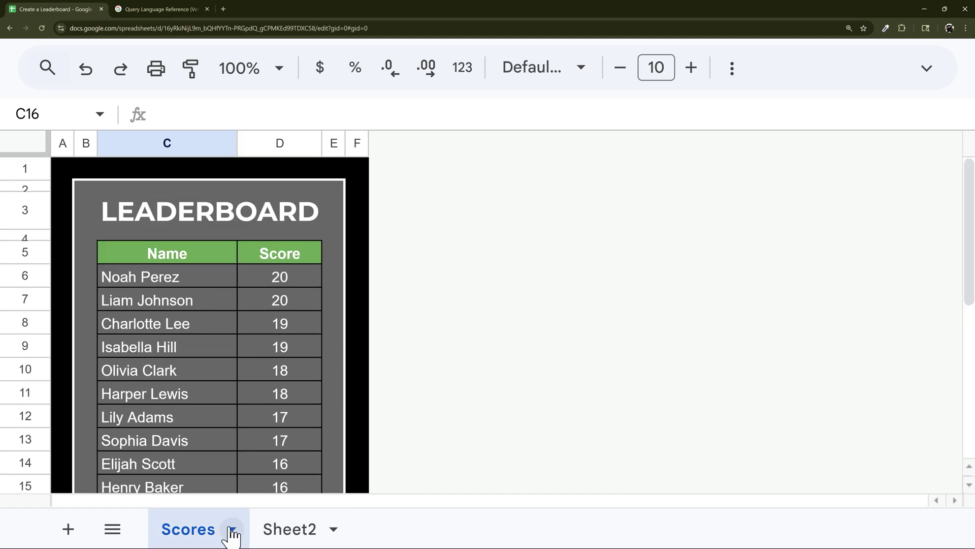
click(178, 277)
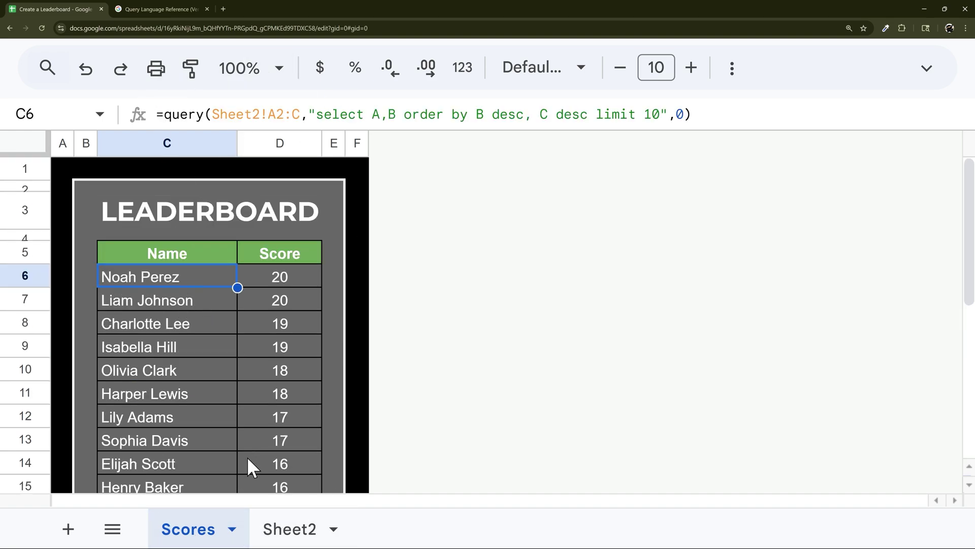
click(276, 526)
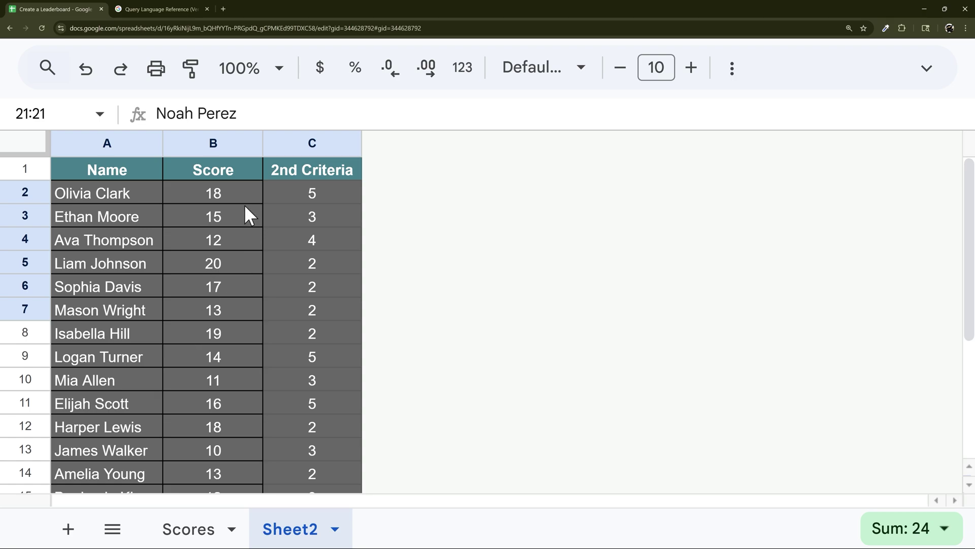
Step: Select Sheet2's column C, the second criteria column, then return to the Scores leaderboard
click(274, 143)
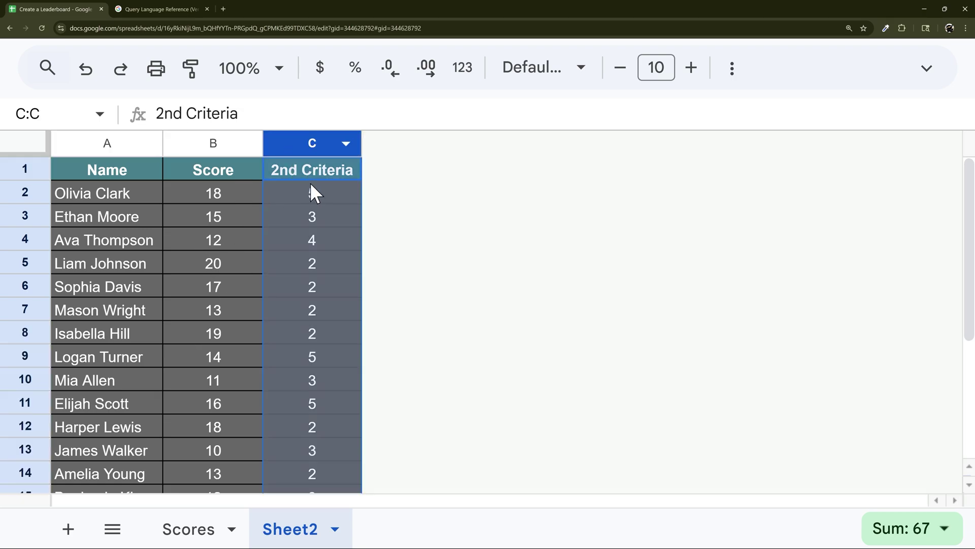
click(188, 529)
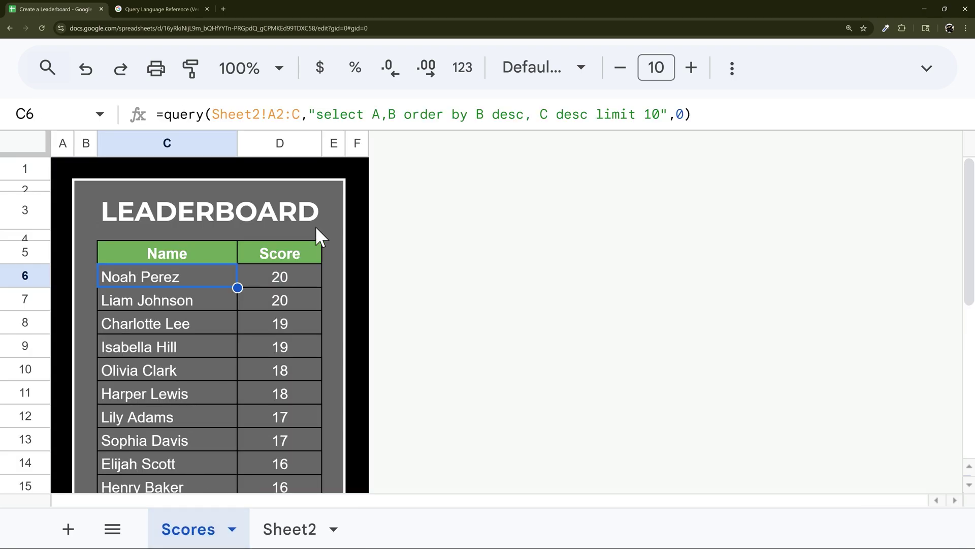